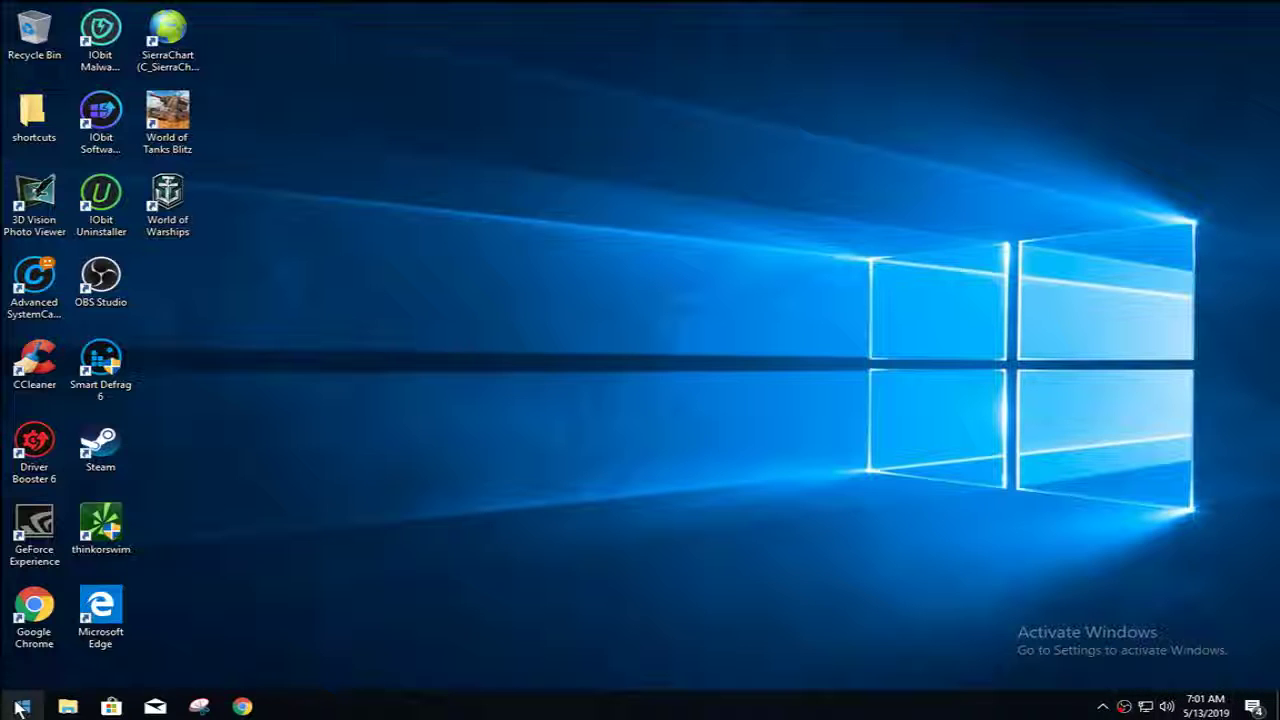
Bring up Chrome on the Investing.com S&P 500 Futures 15-minute chart and dismiss the news notification
left_click(242, 707)
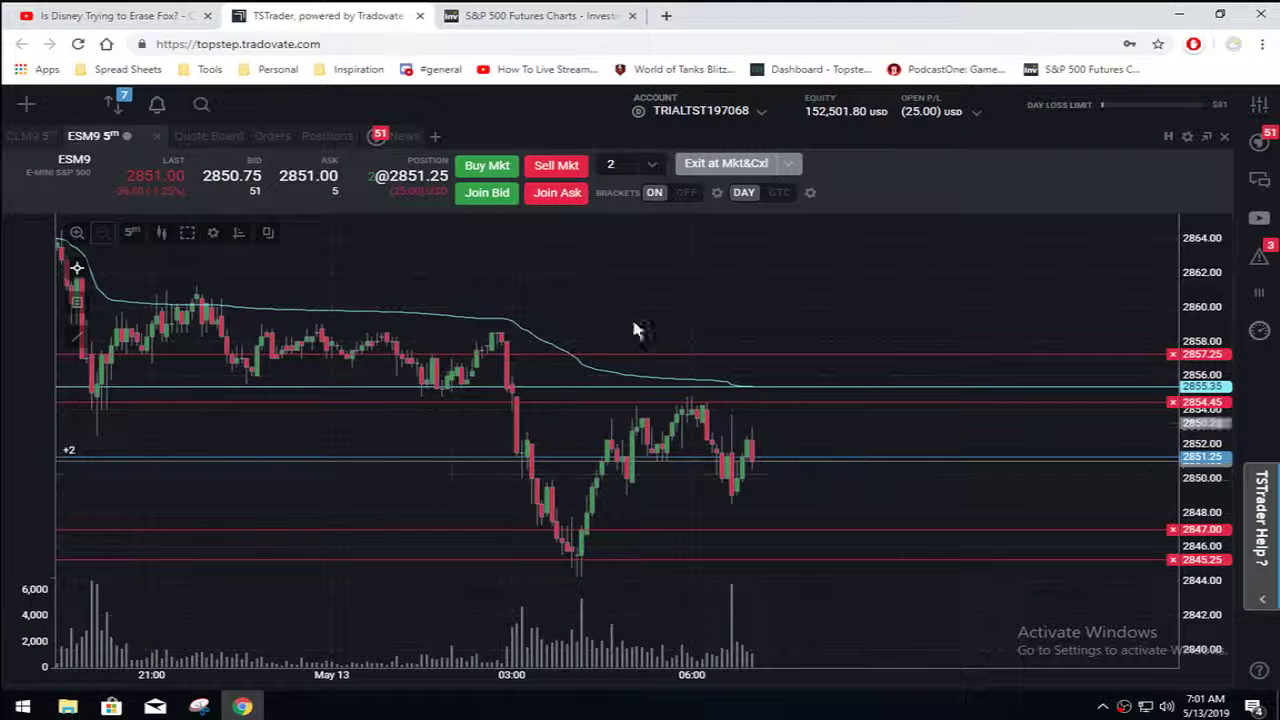
left_click(540, 16)
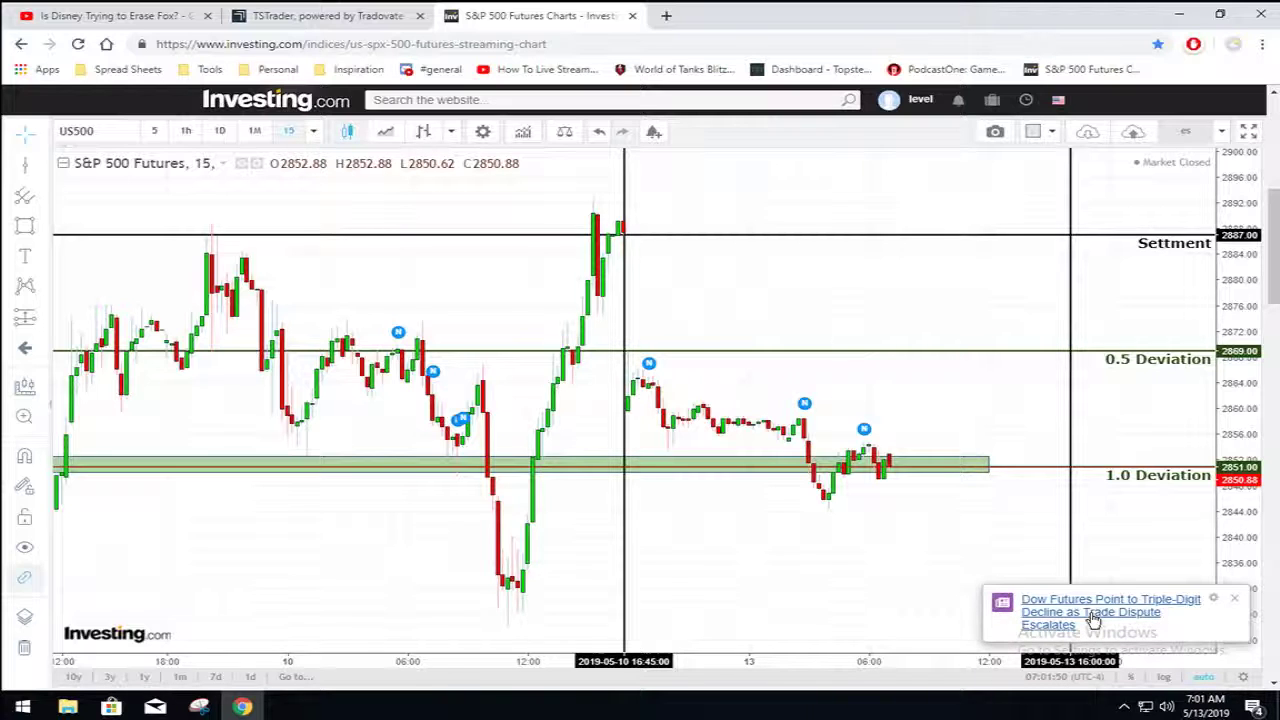
left_click(1238, 601)
Pan and zoom the S&P 500 Futures chart from earlier bars to the latest, then return to TSTrader
left_click_drag(794, 534, 960, 513)
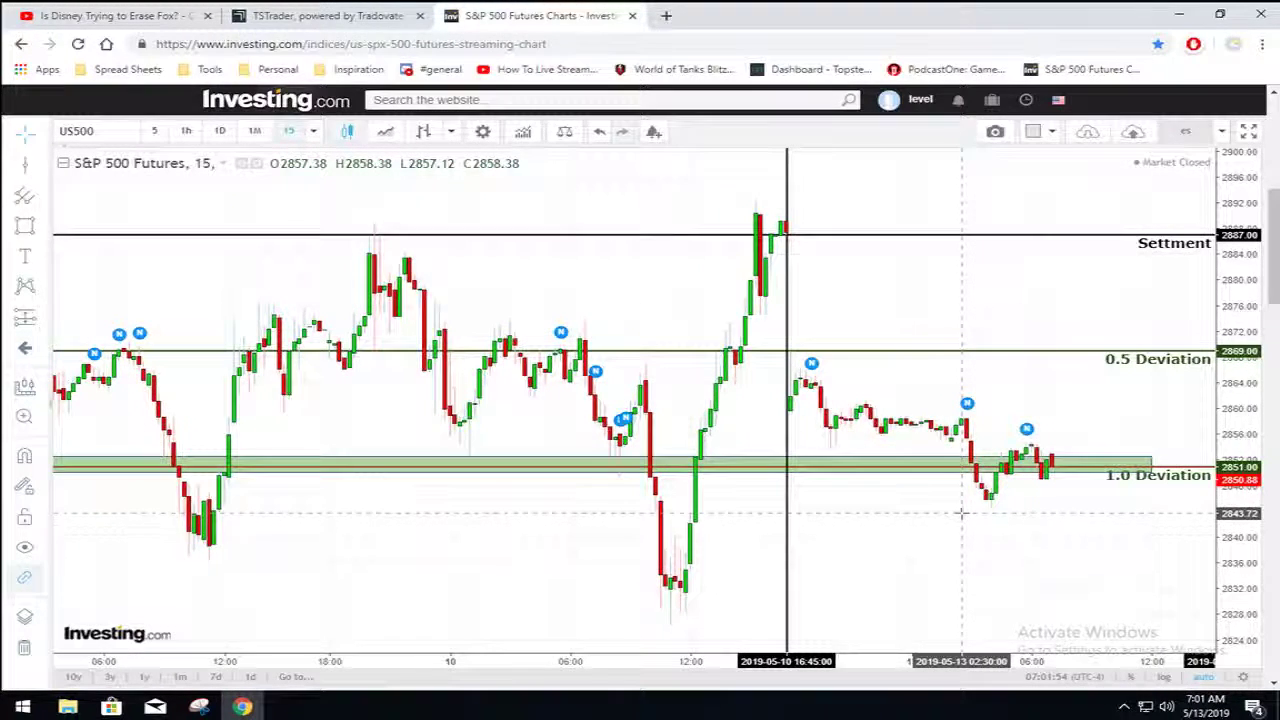
scroll(960, 513, "up", 3)
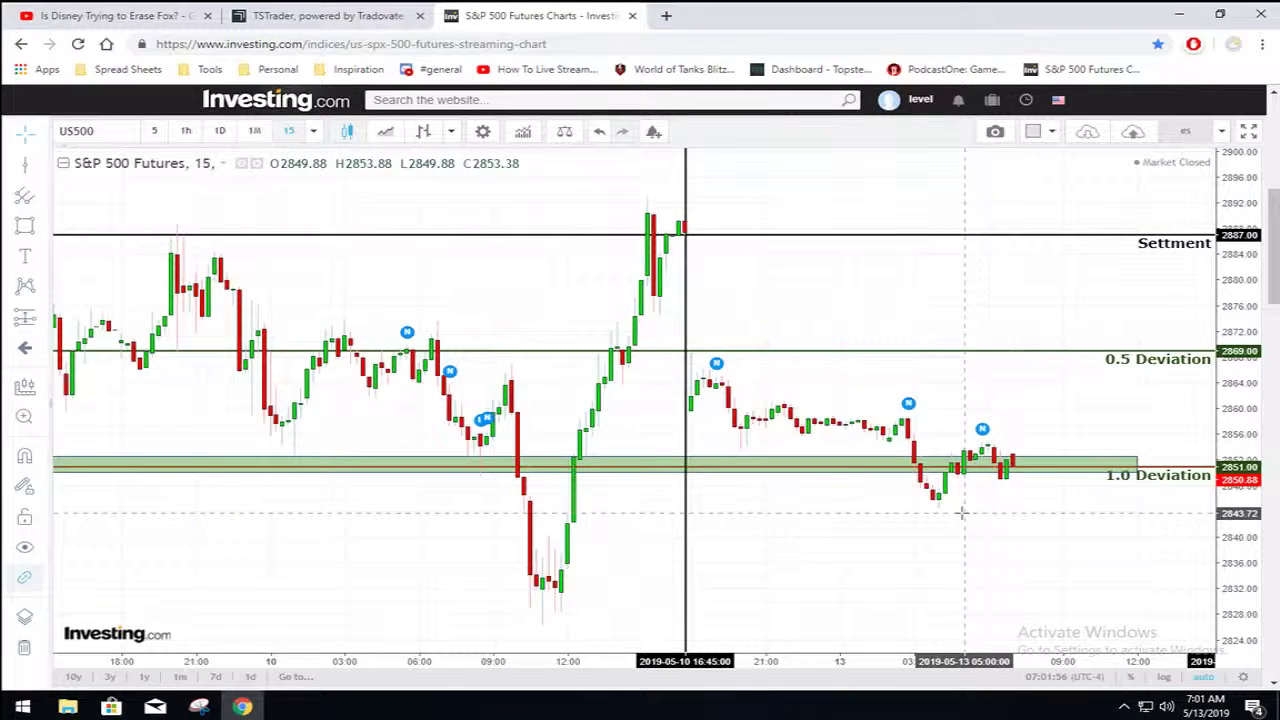
scroll(960, 513, "down", 1)
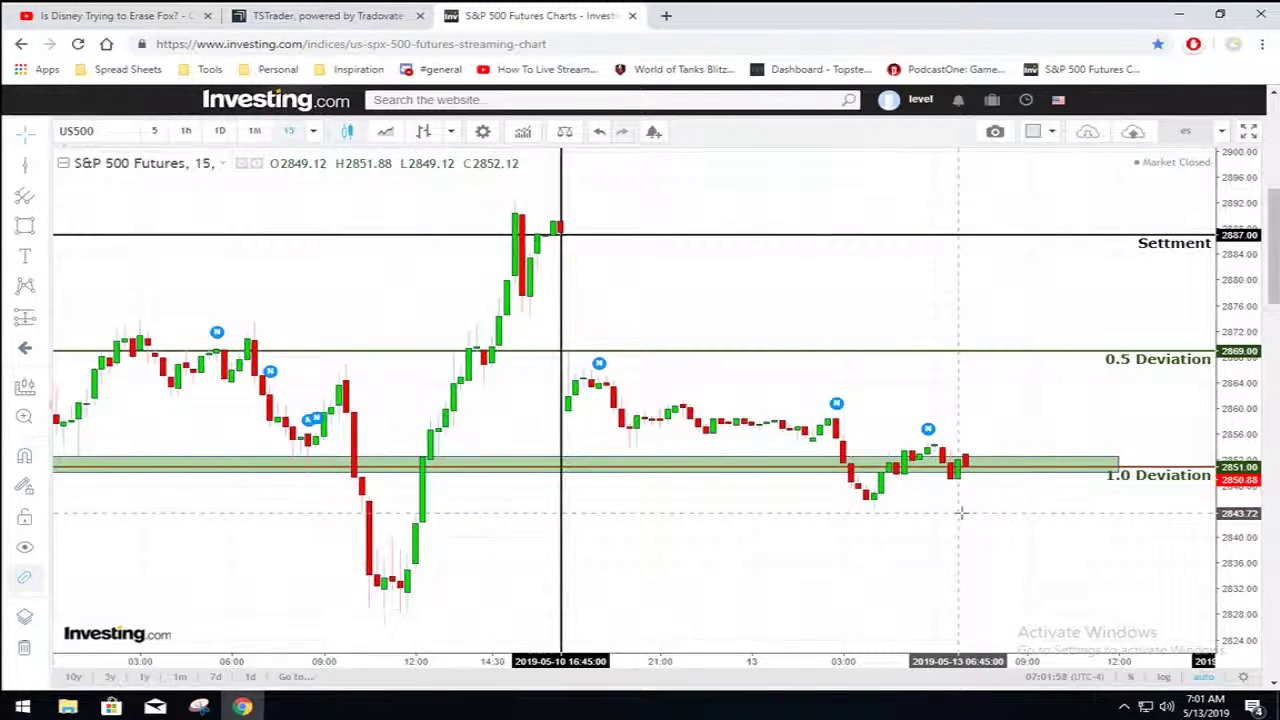
scroll(960, 513, "down", 3)
scroll(960, 513, "up", 2)
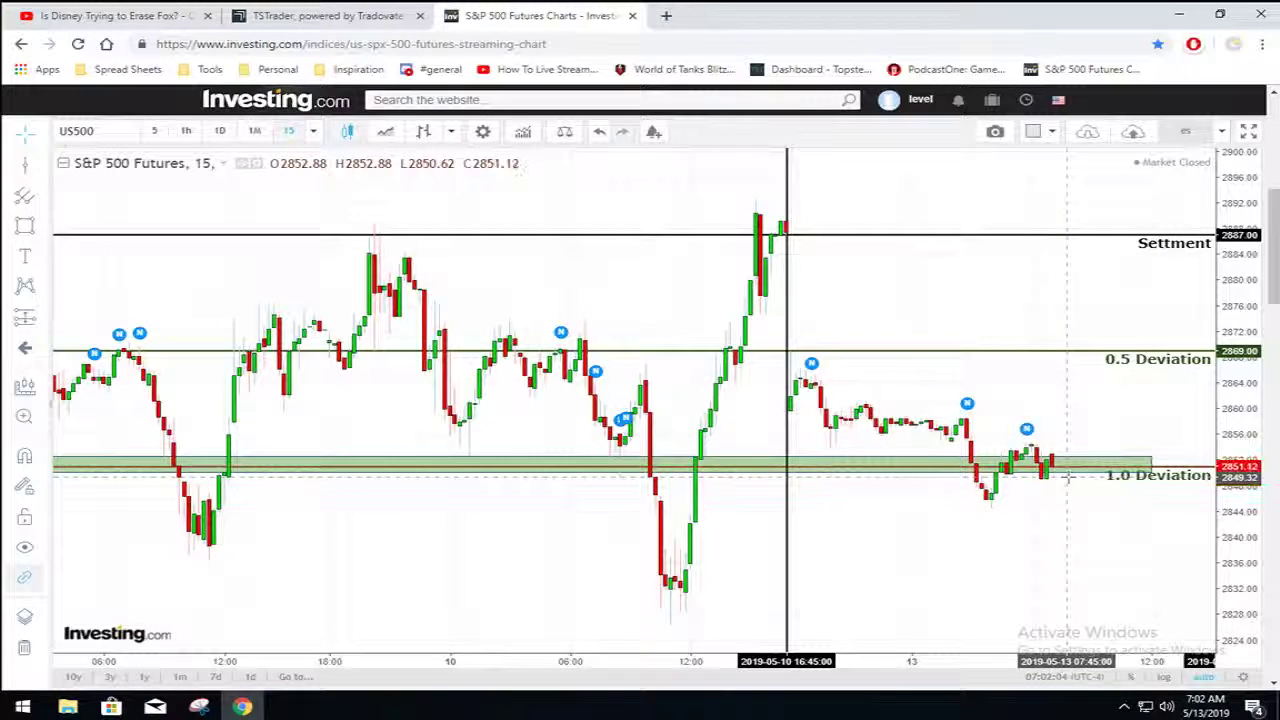
left_click_drag(1152, 371, 877, 563)
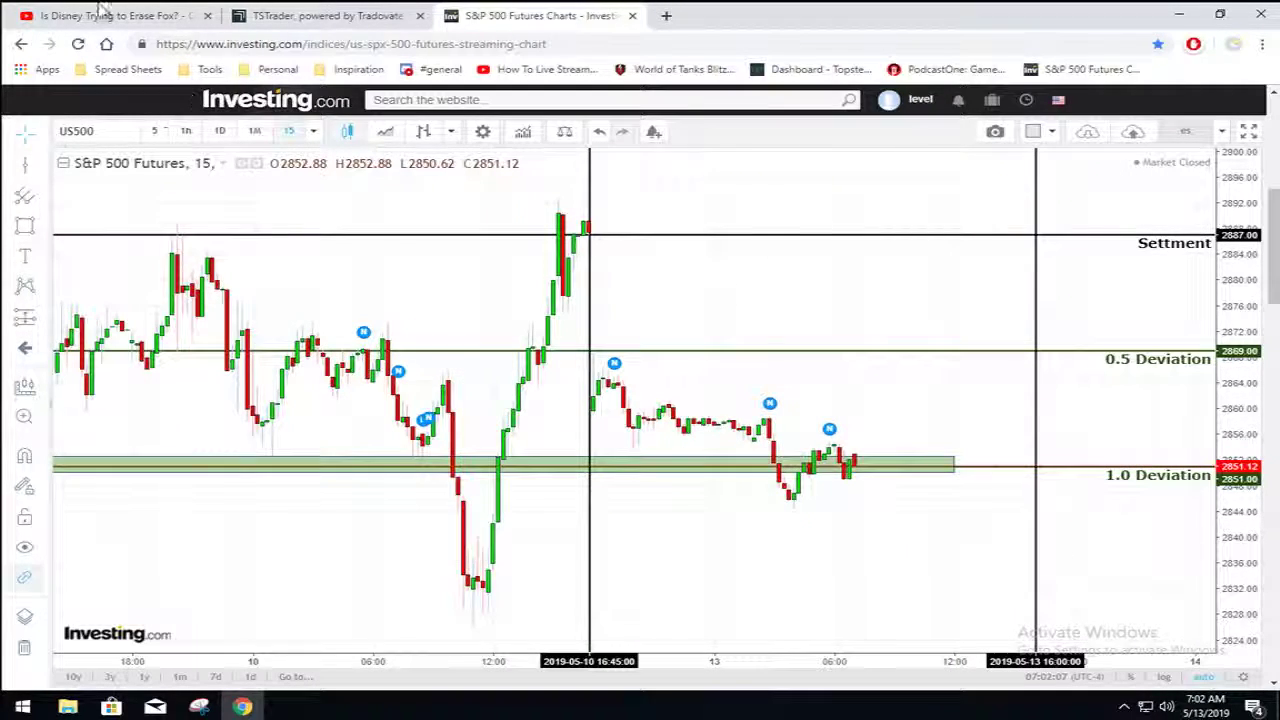
left_click(312, 18)
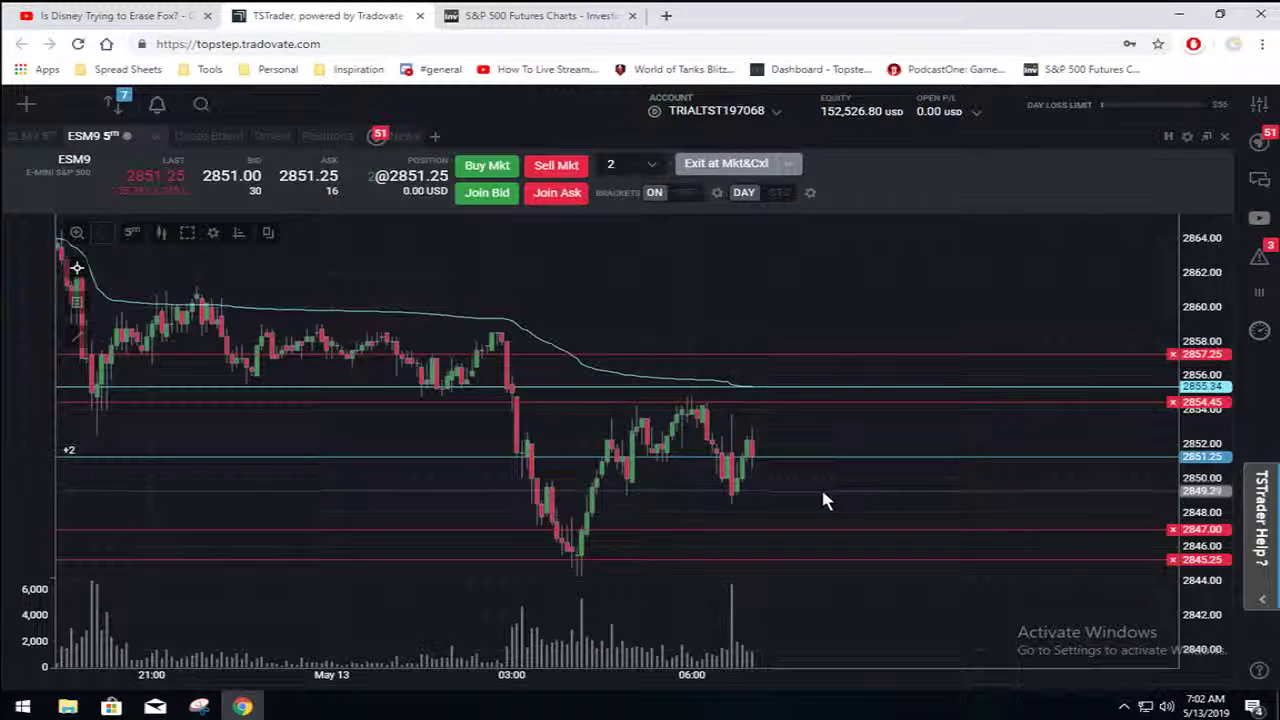
Shift the ESM9 price bars to the right and open a new blank browser tab
left_click_drag(822, 494, 873, 494)
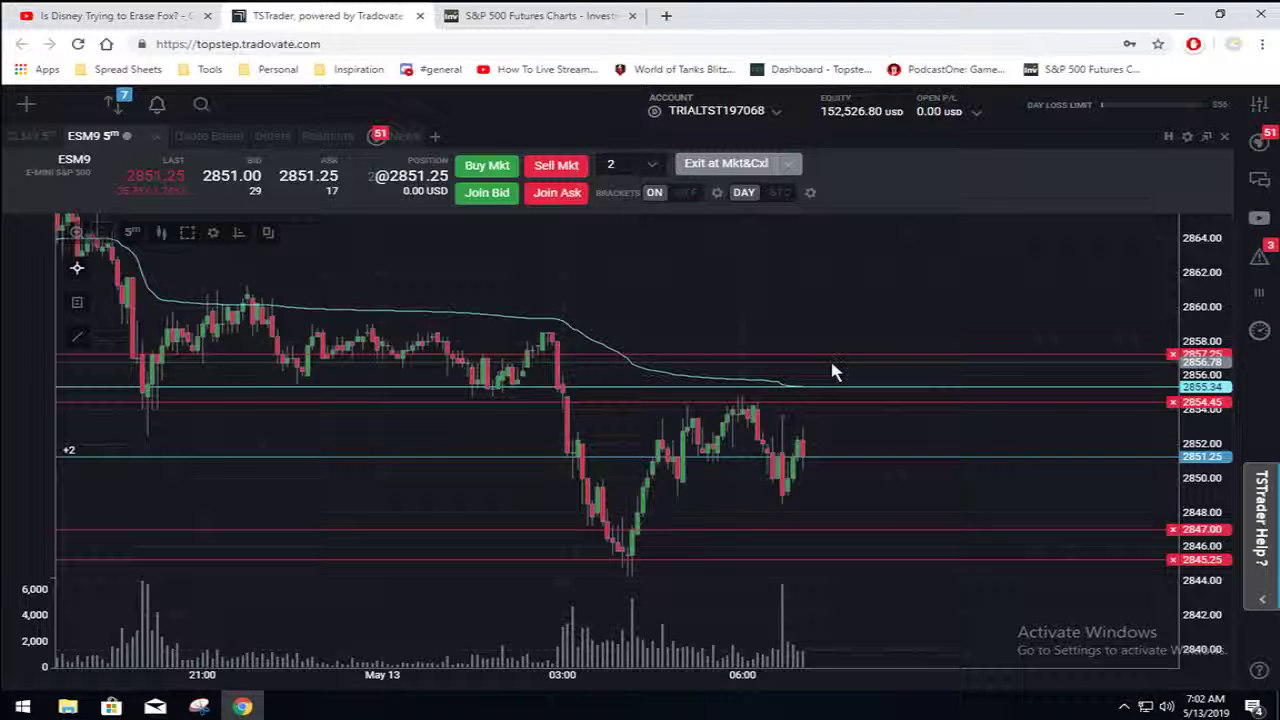
left_click(666, 15)
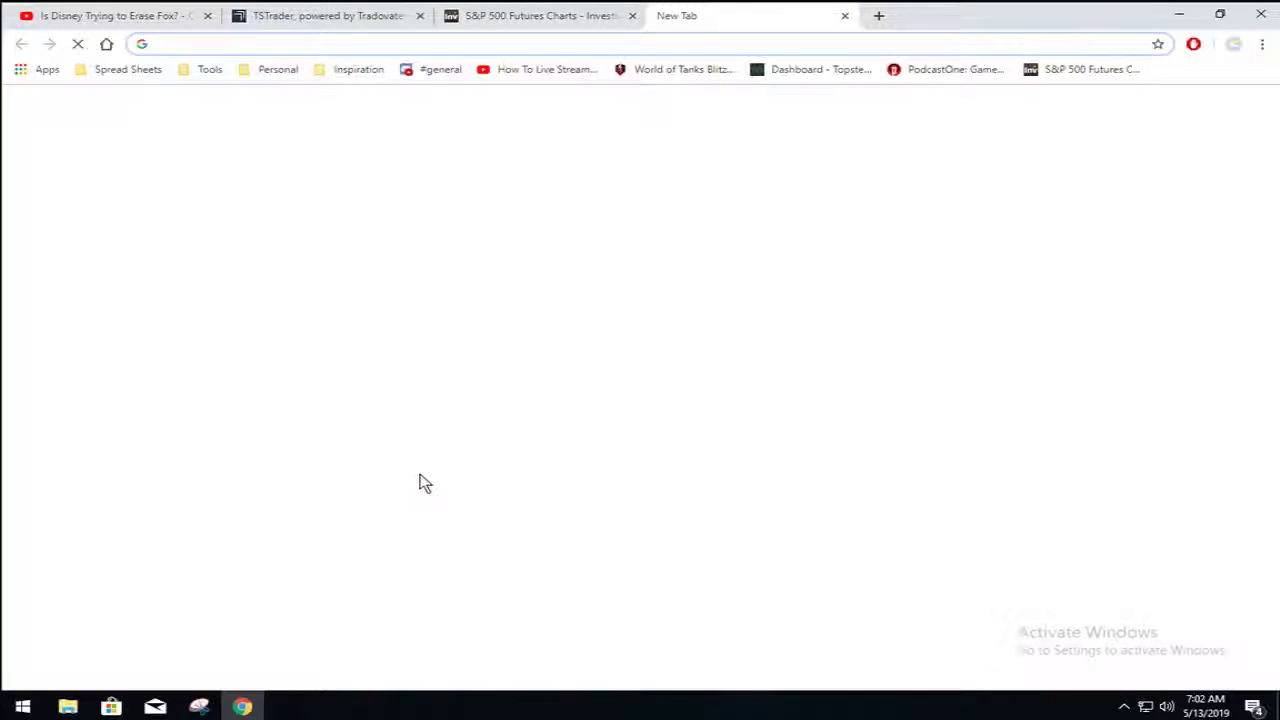
Look over the Forex Factory economic calendar, then close its tab
left_click(496, 521)
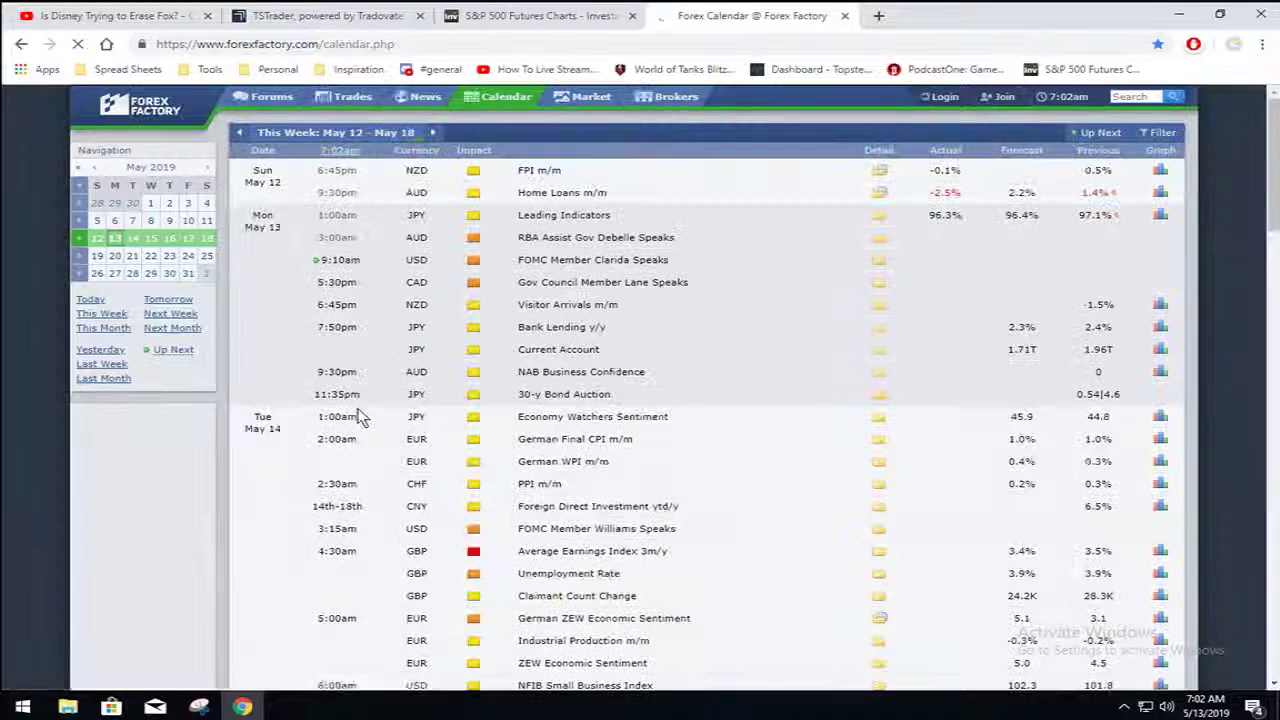
scroll(697, 433, "down", 1)
scroll(697, 433, "up", 1)
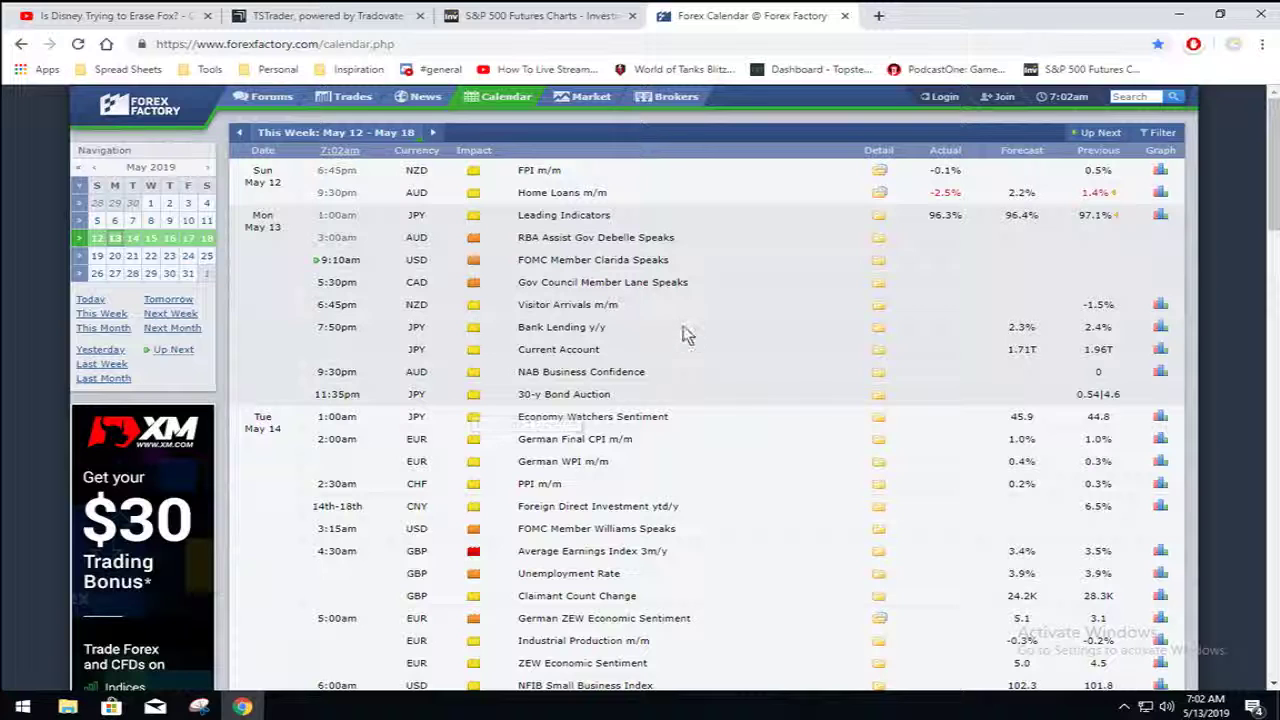
left_click(845, 17)
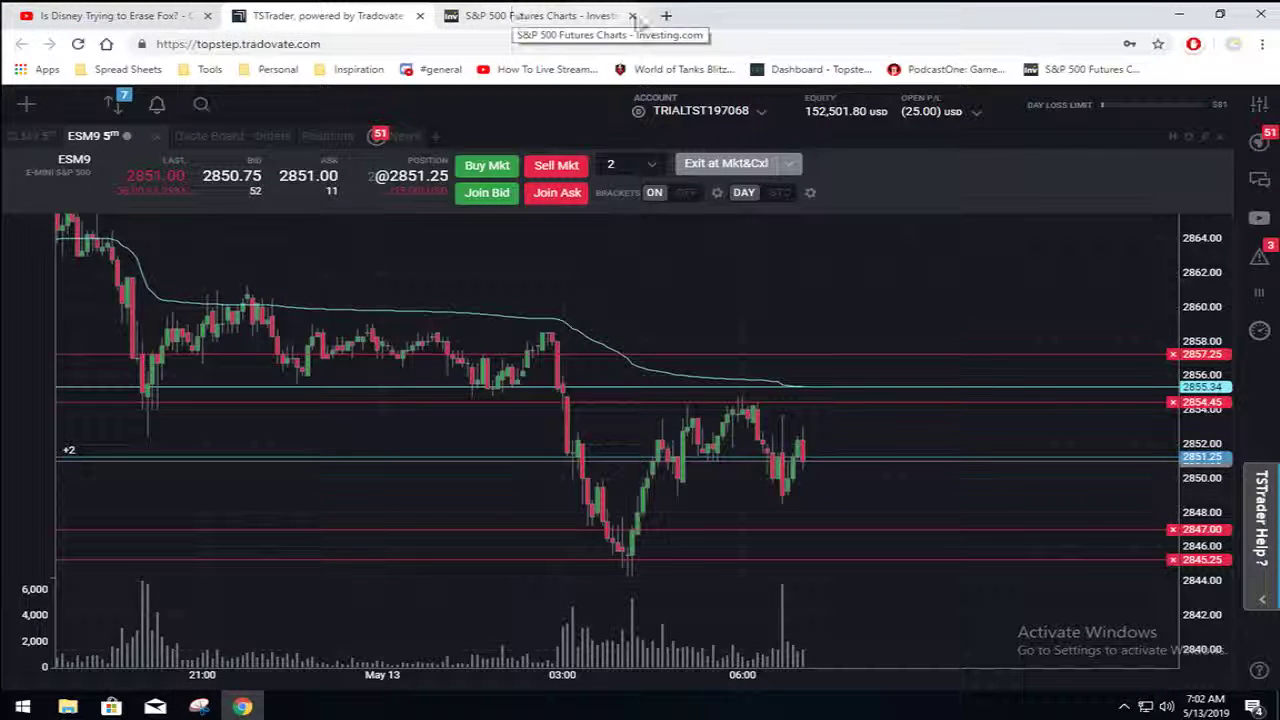
Open another blank tab, then switch to the Investing.com S&P 500 Futures chart
left_click(665, 16)
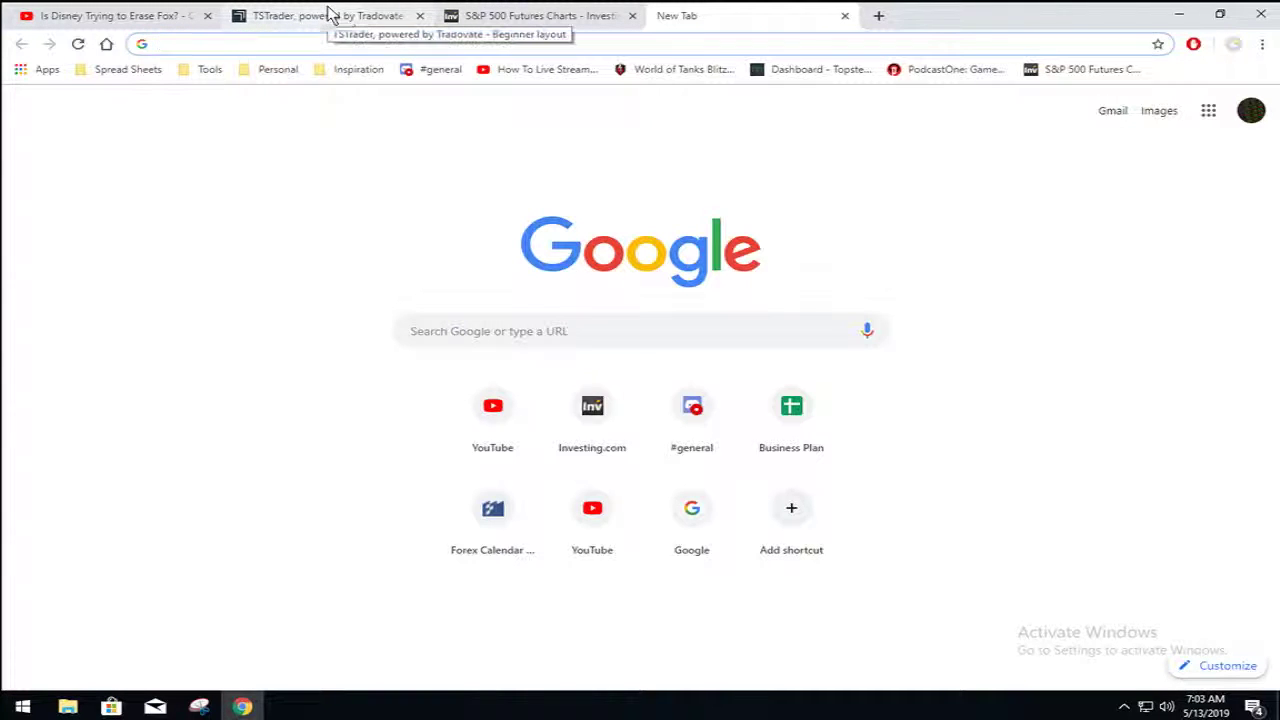
left_click(455, 16)
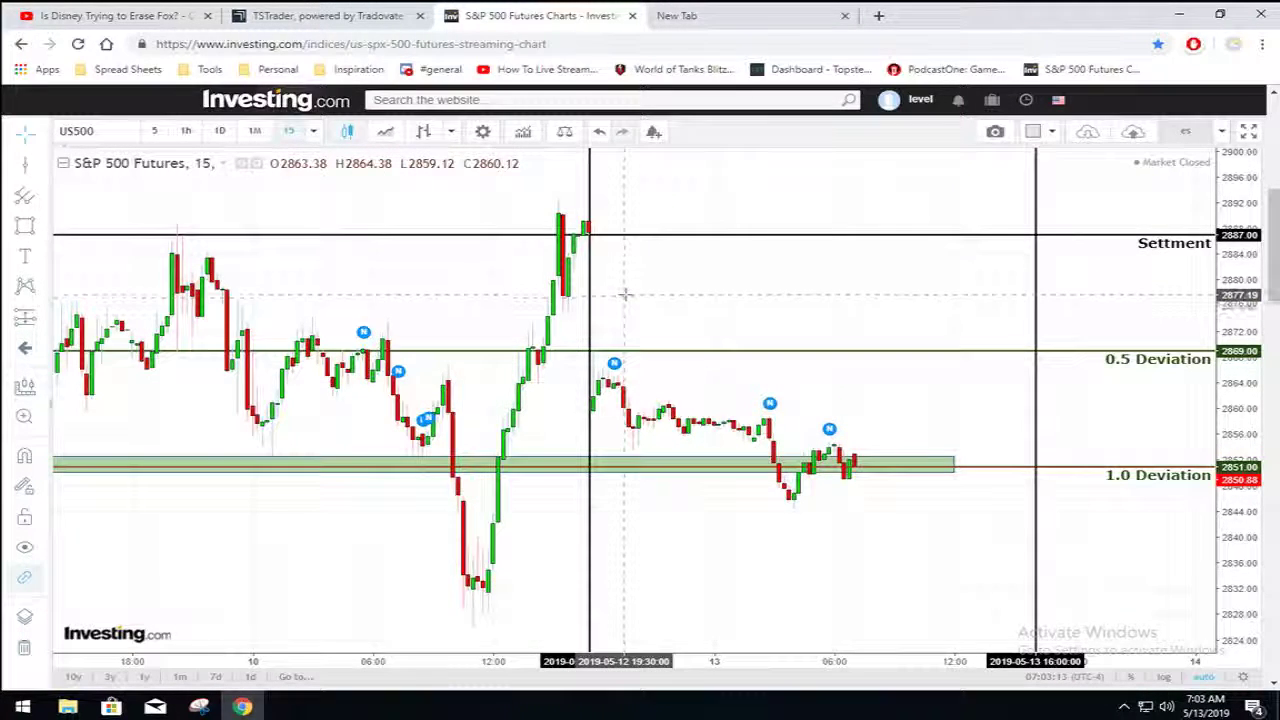
Pan the S&P 500 Futures chart back and forth through recent sessions, then return to TSTrader
left_click_drag(791, 548, 686, 548)
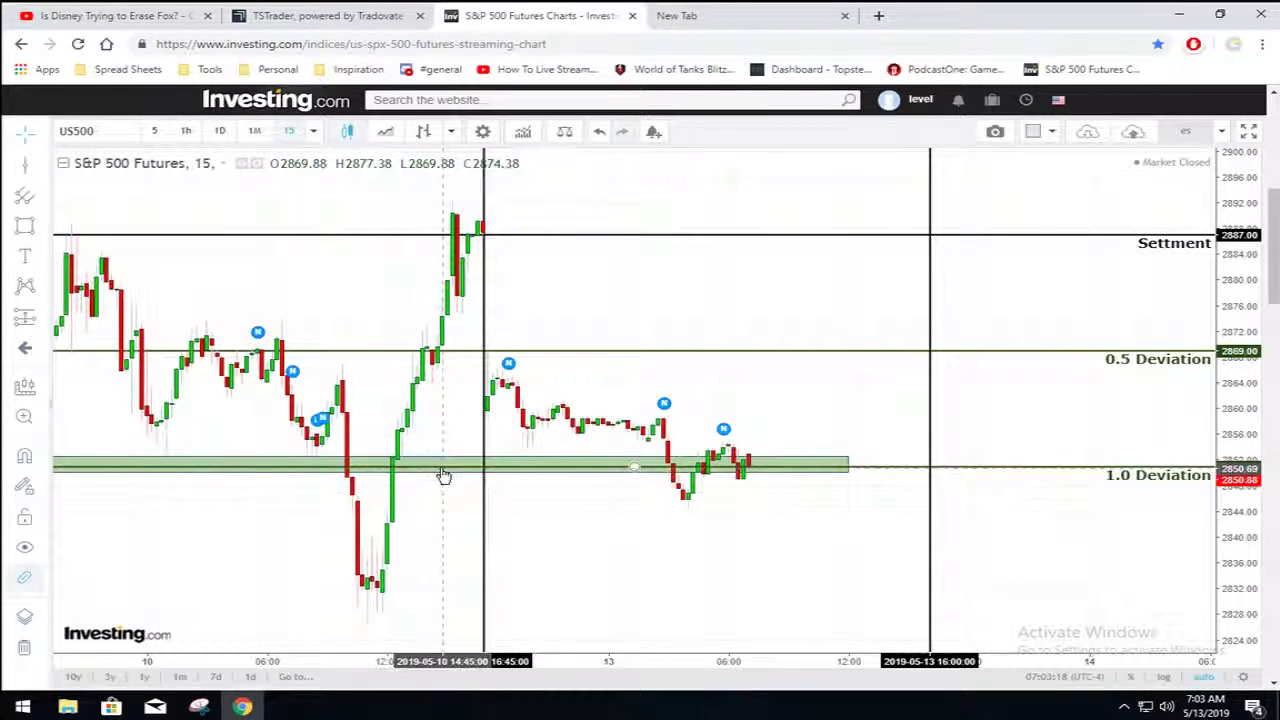
left_click_drag(656, 585, 829, 586)
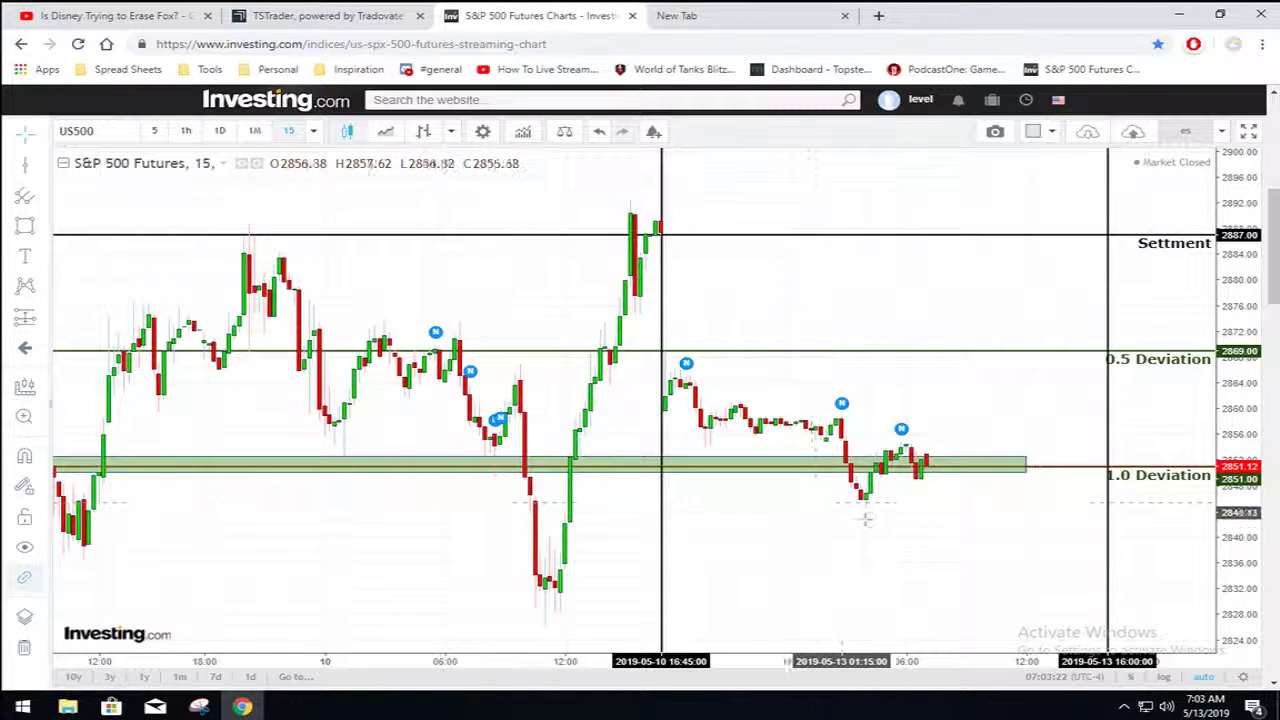
left_click_drag(886, 553, 946, 553)
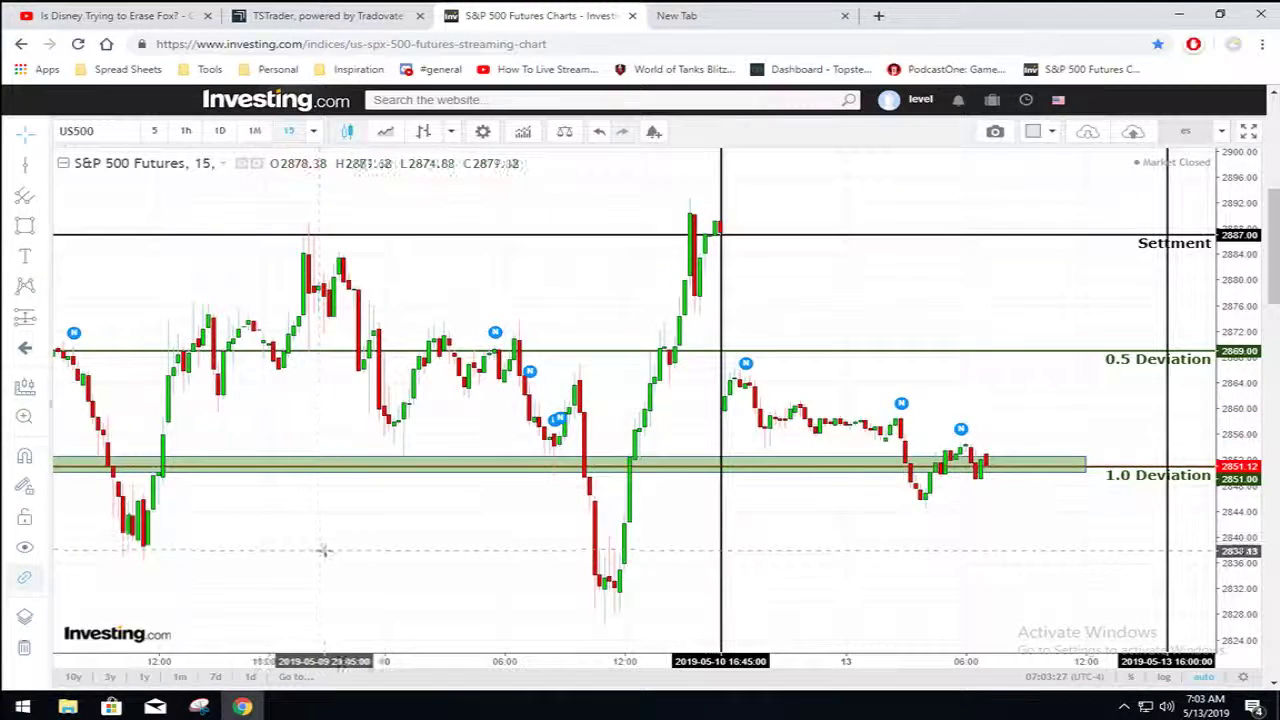
left_click(305, 17)
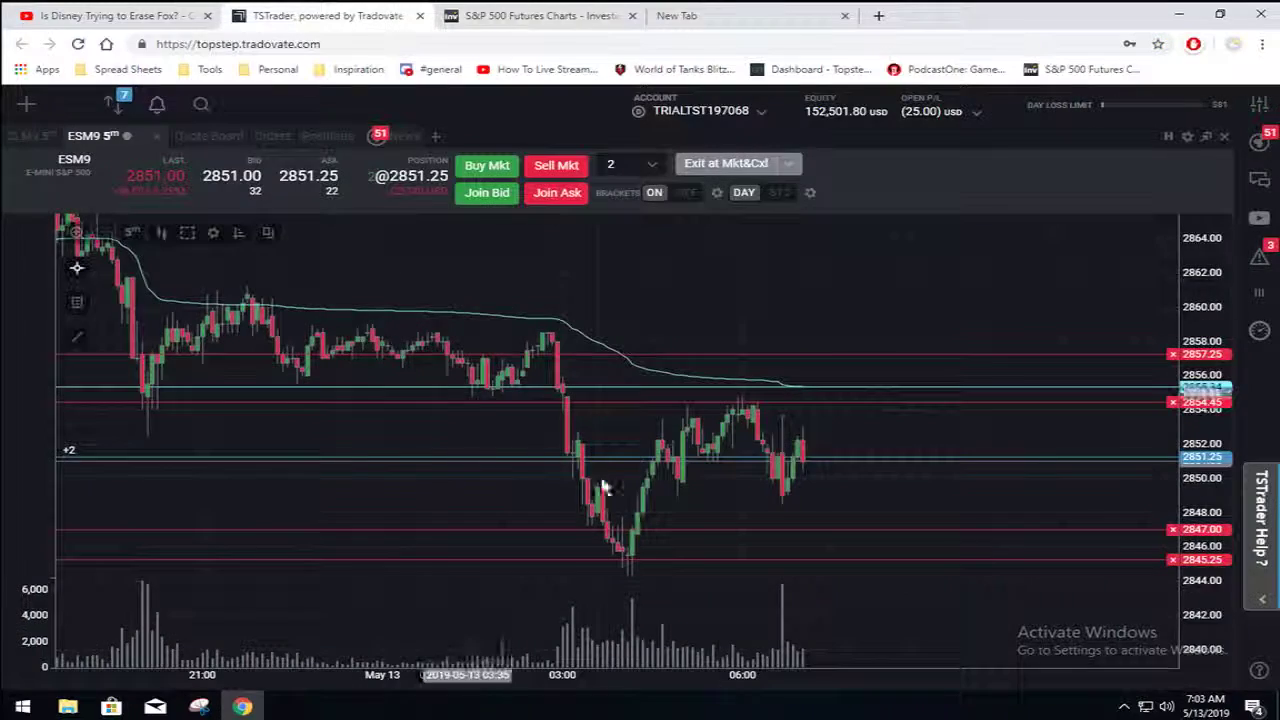
Show the CLM9 crude oil chart, zoomed and shifted to the 62.30–62.50 zone and 62.05 level
left_click(22, 137)
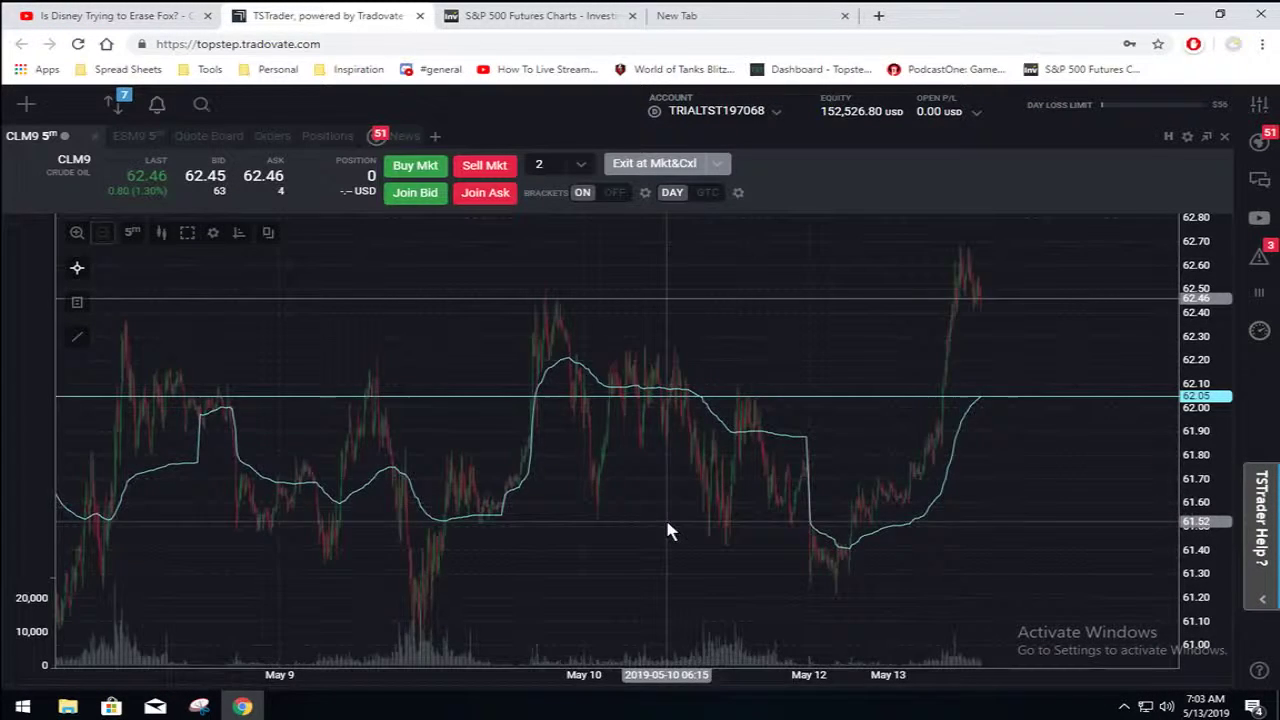
scroll(668, 531, "up", 5)
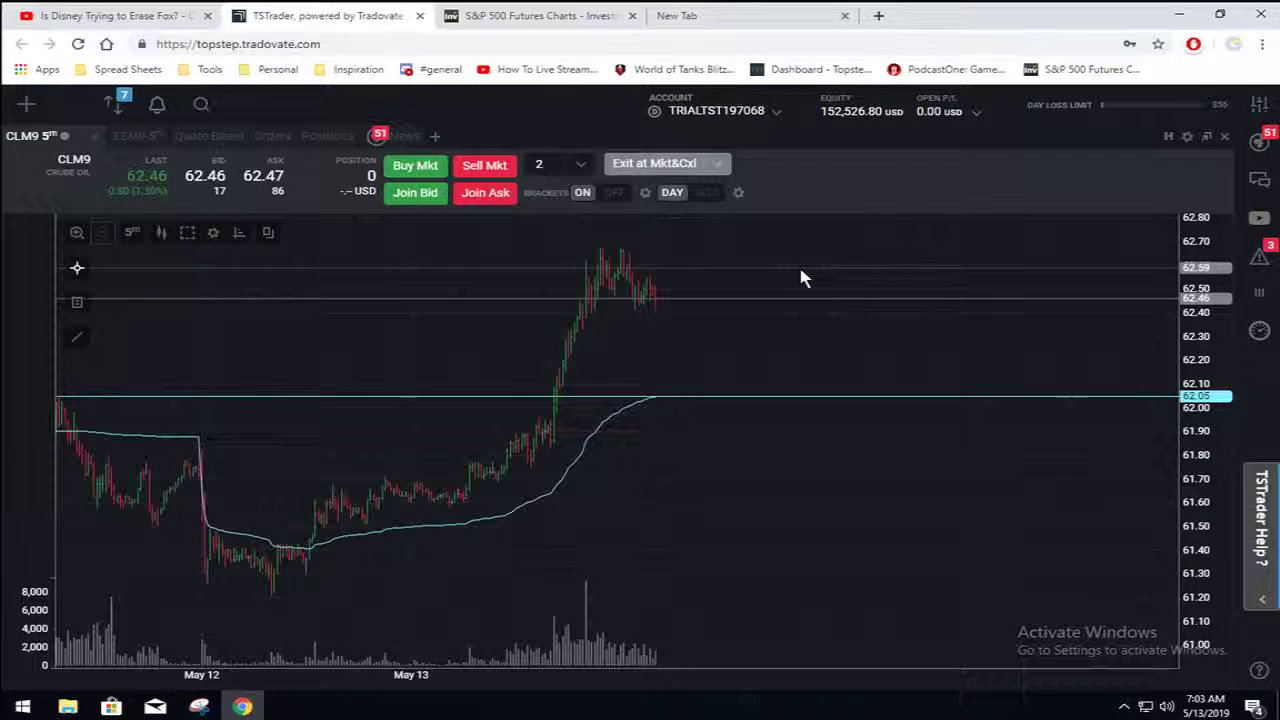
scroll(780, 446, "down", 4)
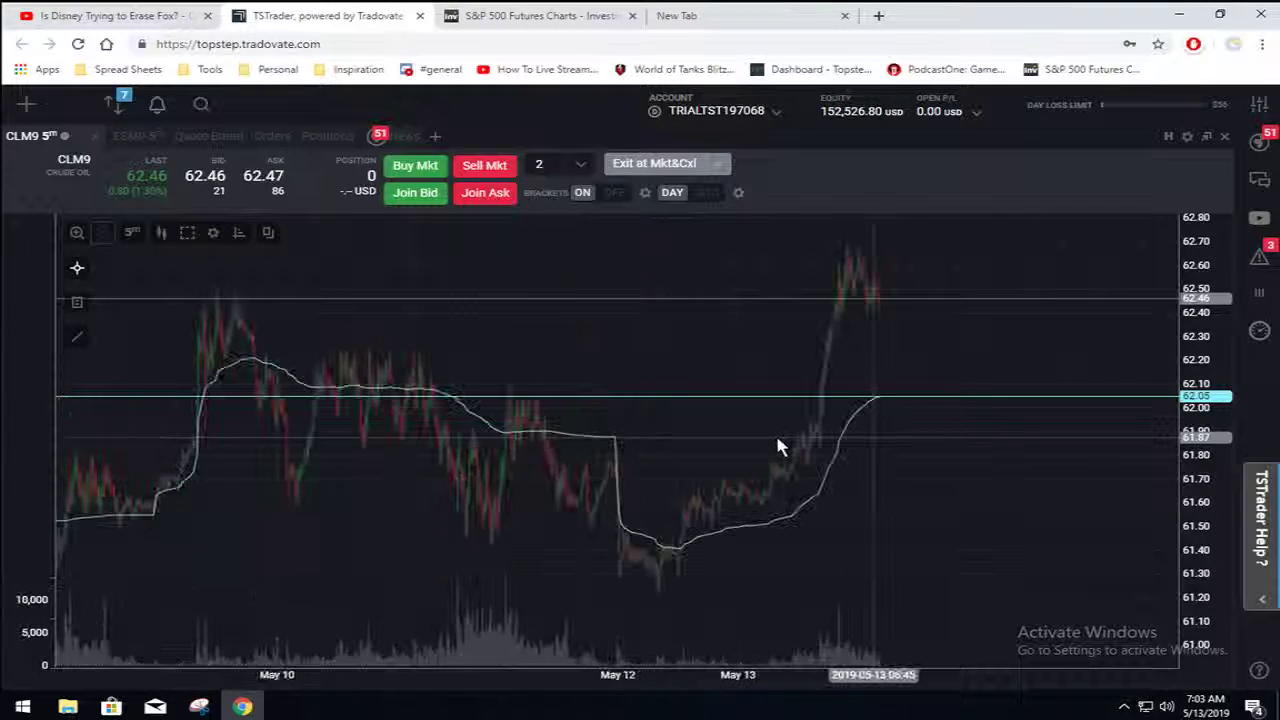
scroll(780, 446, "down", 5)
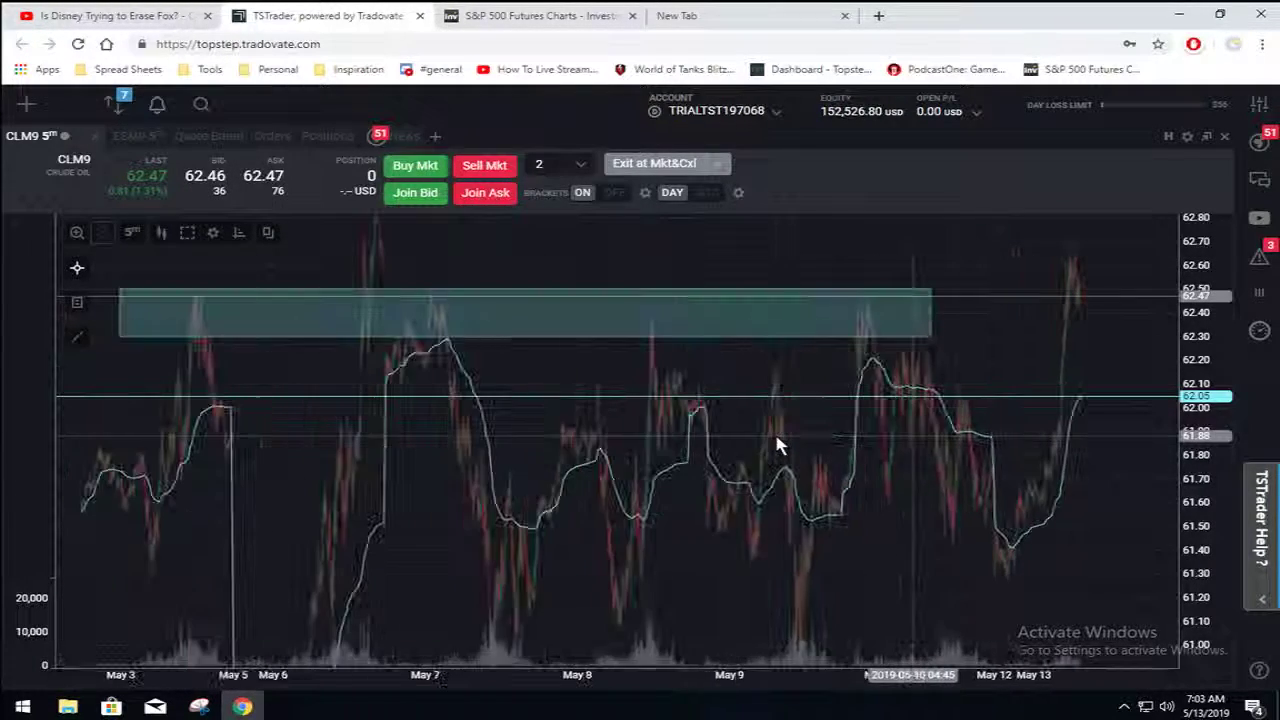
left_click_drag(774, 271, 823, 389)
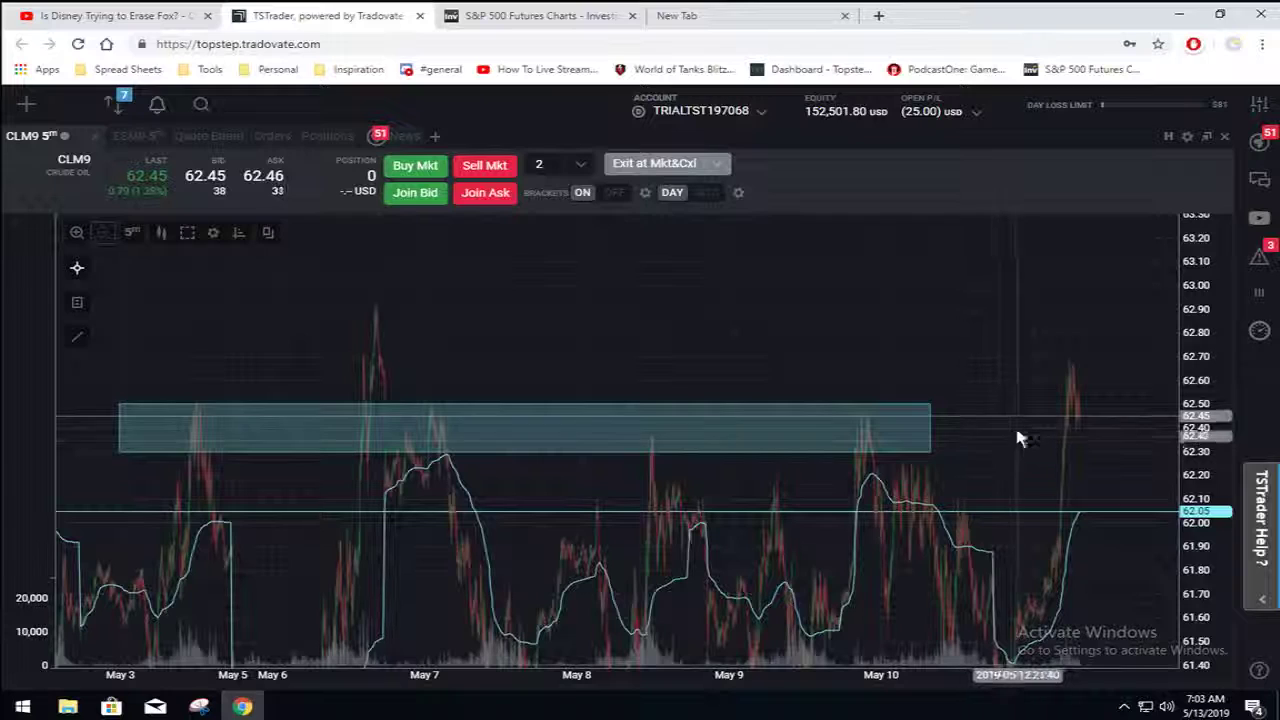
scroll(983, 370, "up", 2)
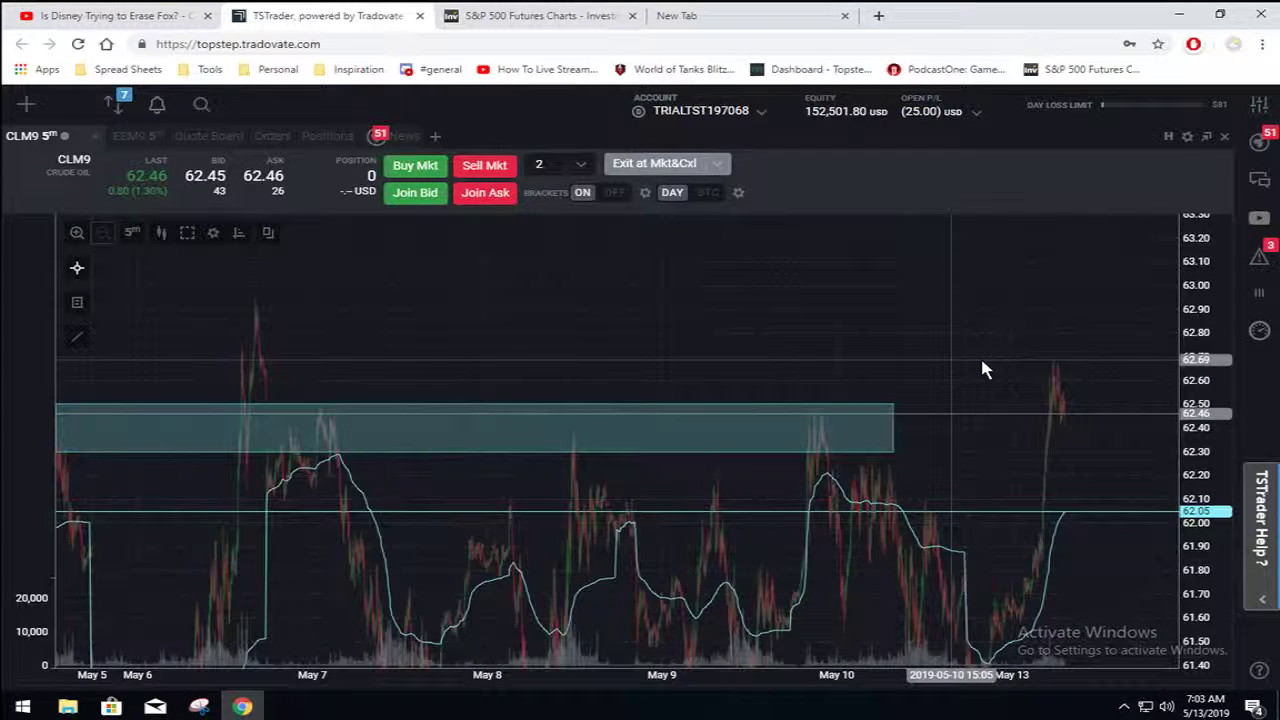
scroll(983, 370, "down", 3)
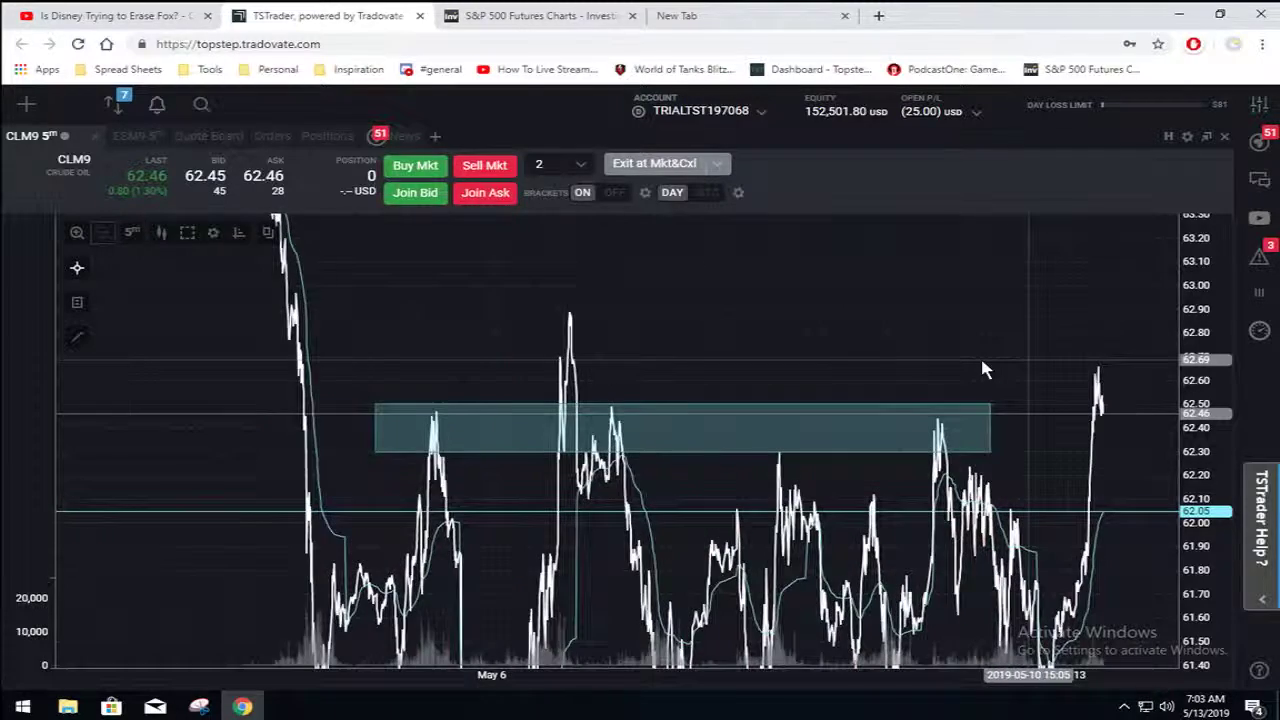
scroll(983, 370, "down", 1)
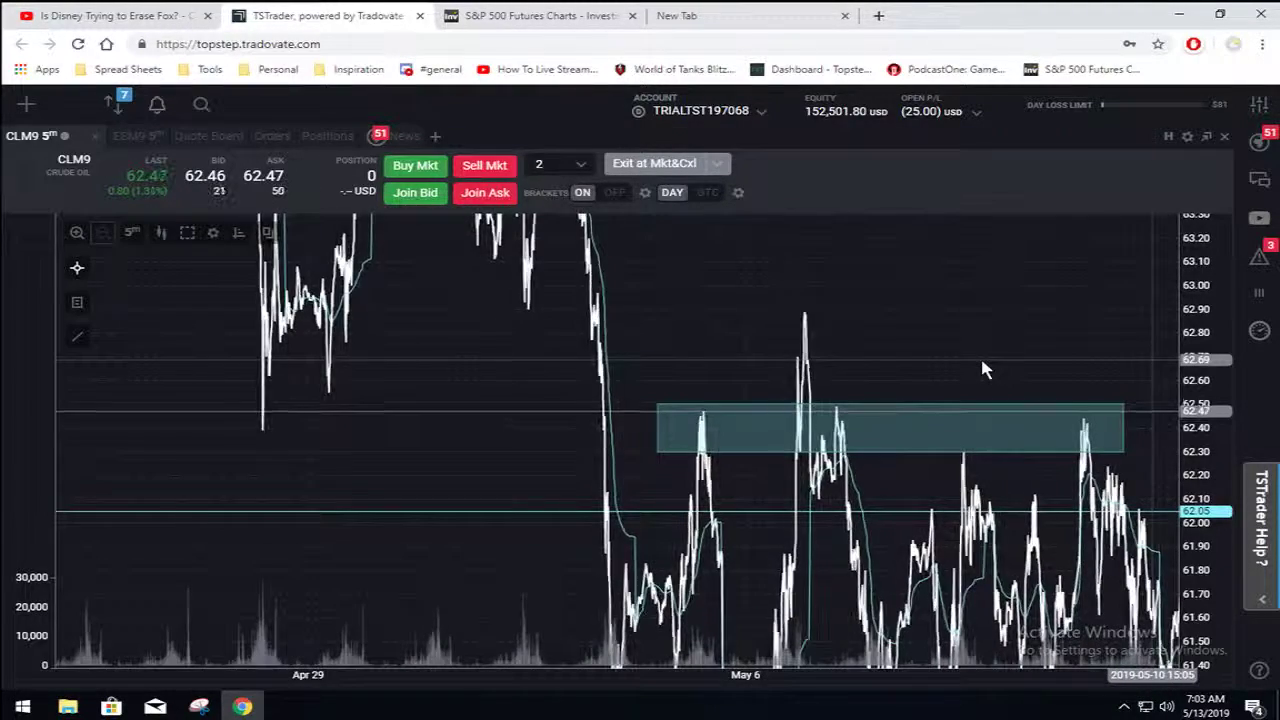
scroll(983, 370, "up", 2)
scroll(983, 370, "up", 1)
scroll(749, 437, "down", 3)
Bring the latest May 13 CLM9 bars into view, adjusting the zoom to inspect them
left_click_drag(491, 477, 294, 457)
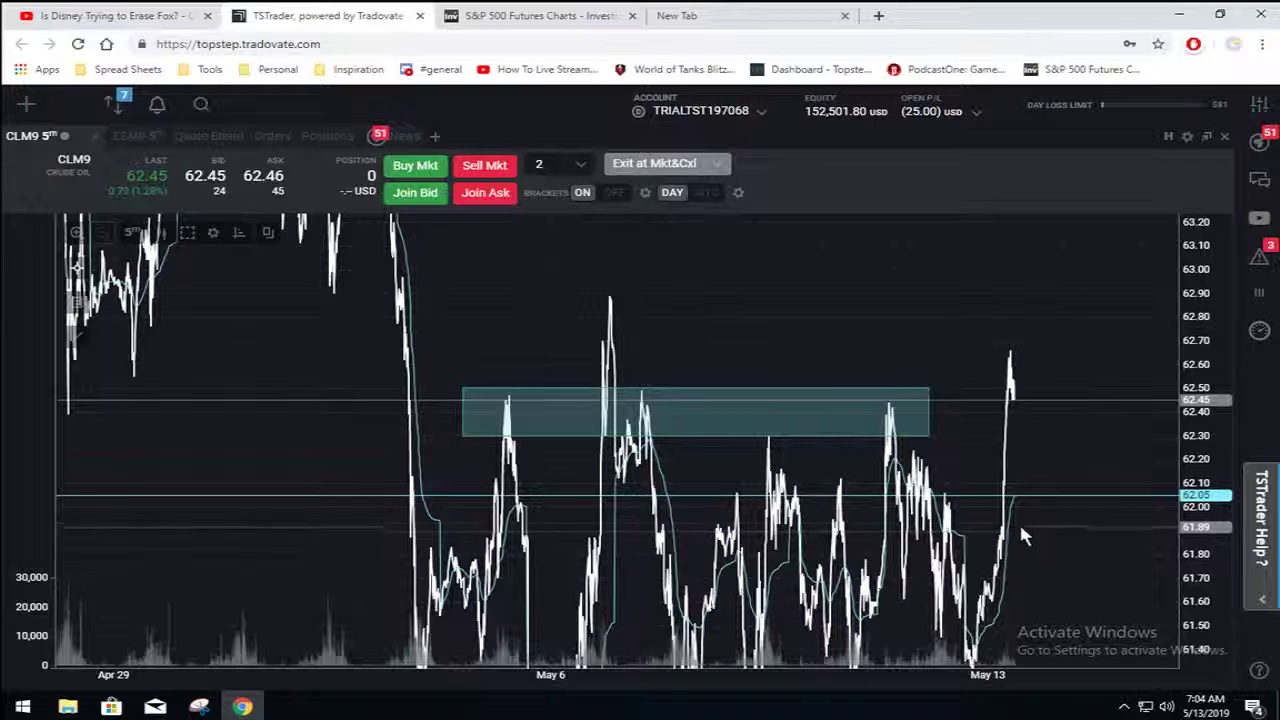
scroll(1074, 476, "up", 2)
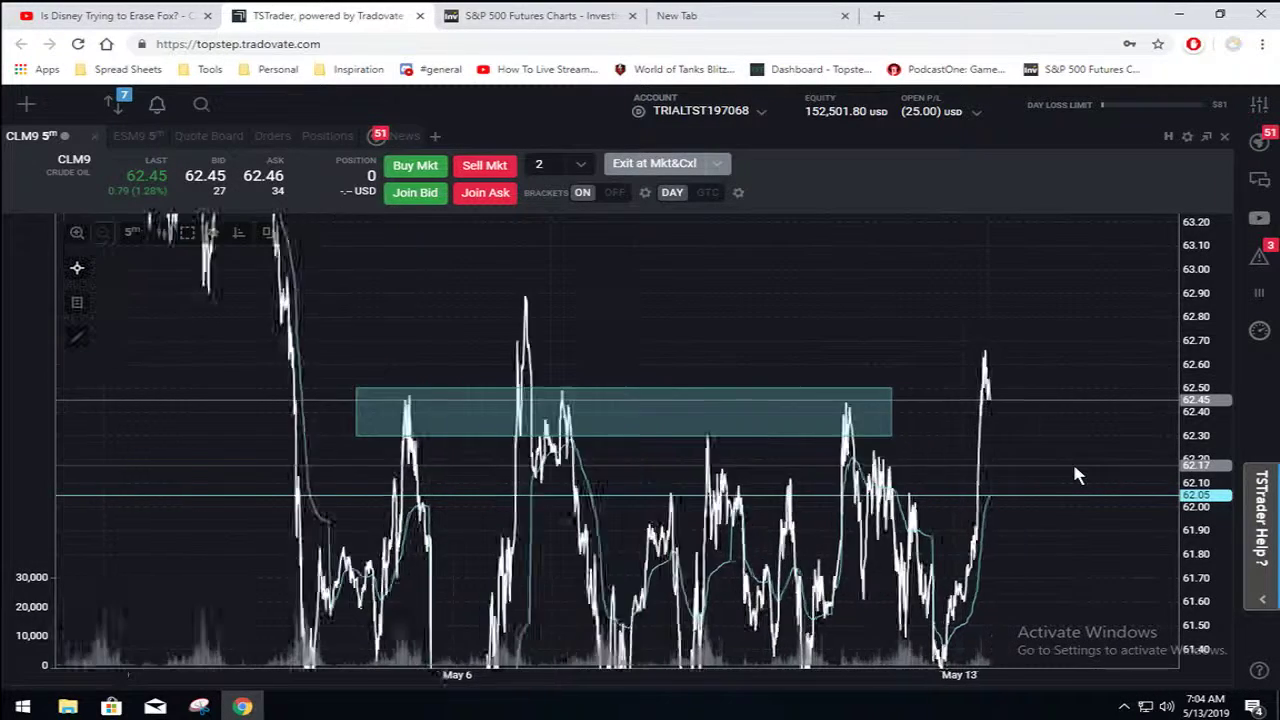
scroll(1076, 476, "down", 2)
scroll(1076, 476, "up", 2)
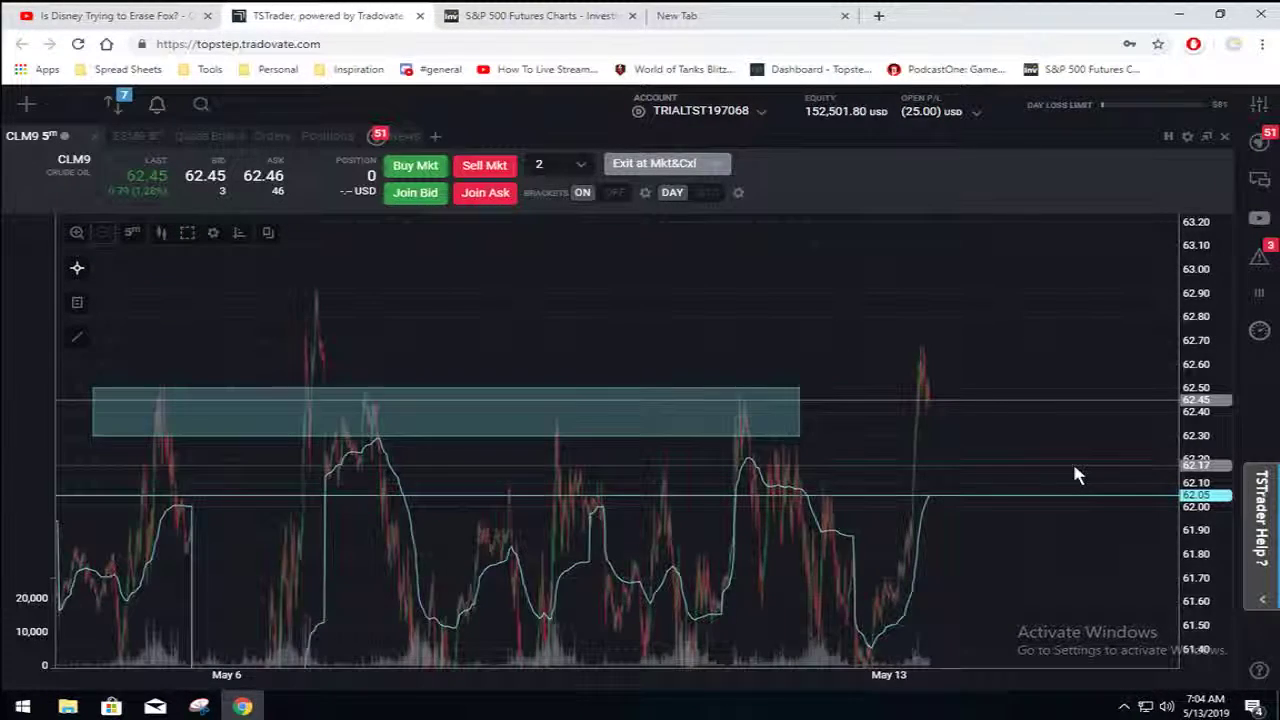
scroll(1076, 476, "down", 1)
scroll(1076, 476, "down", 1)
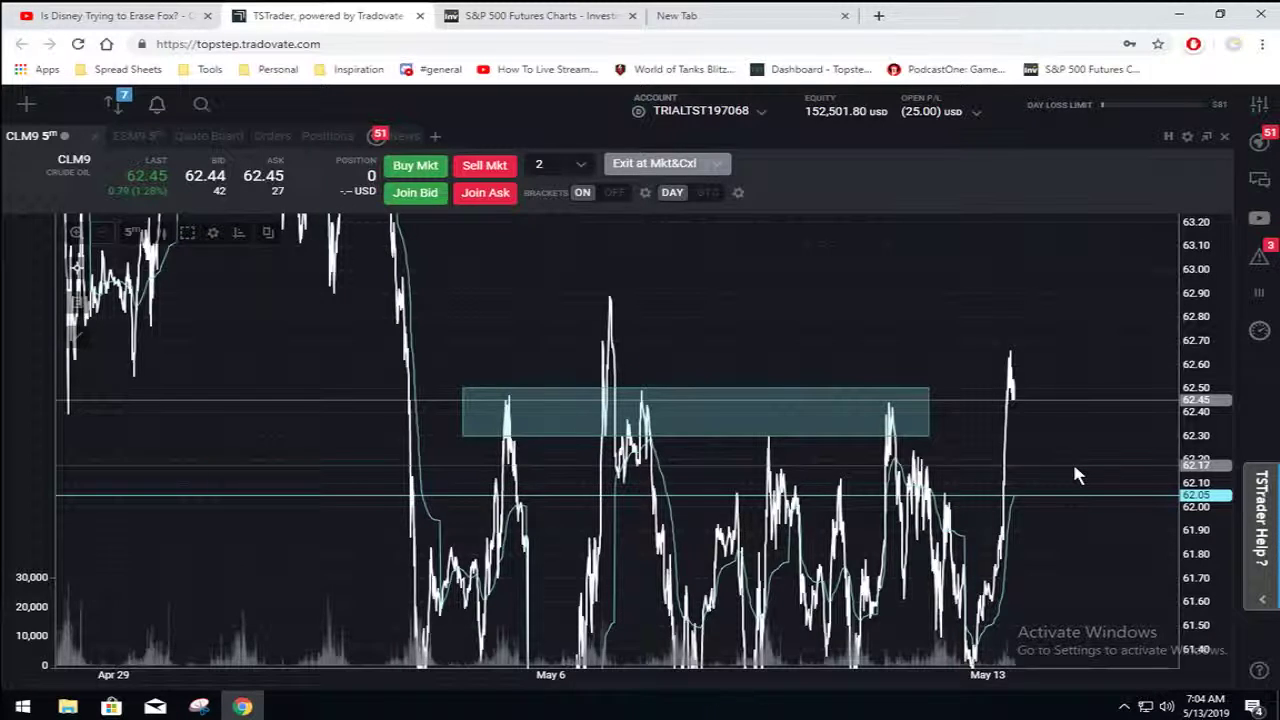
scroll(1076, 476, "up", 1)
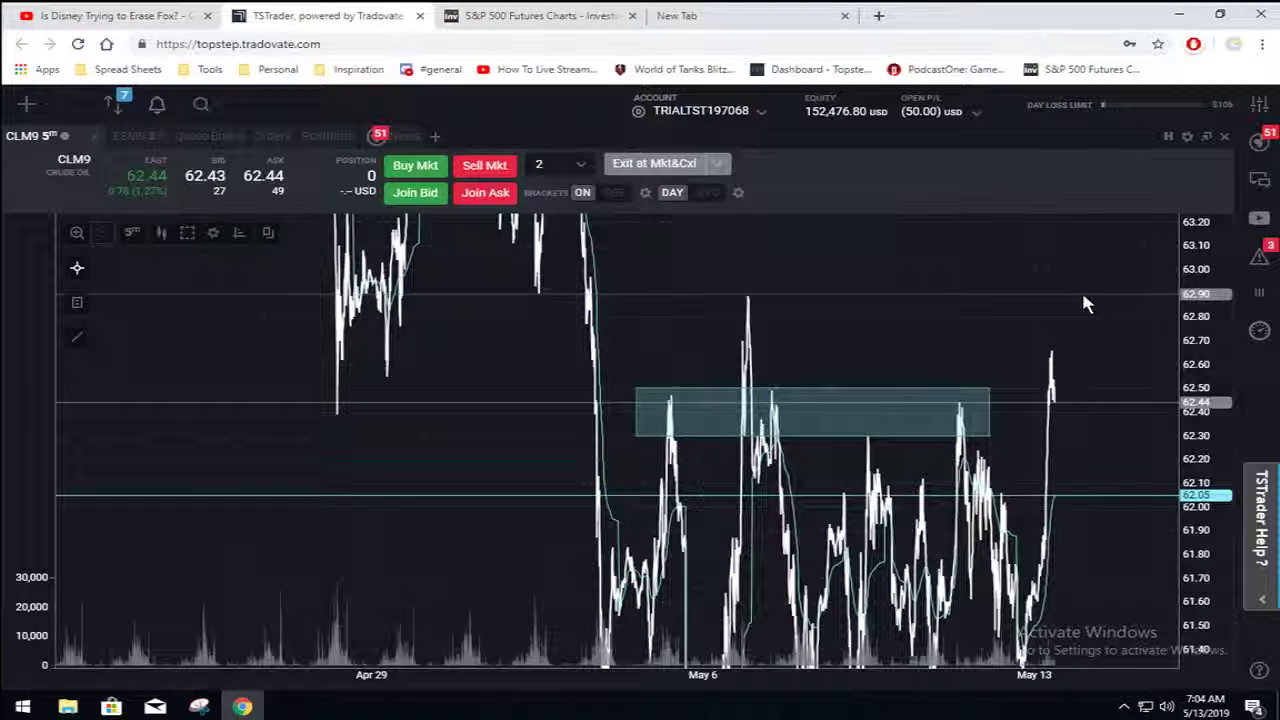
scroll(1114, 478, "up", 3)
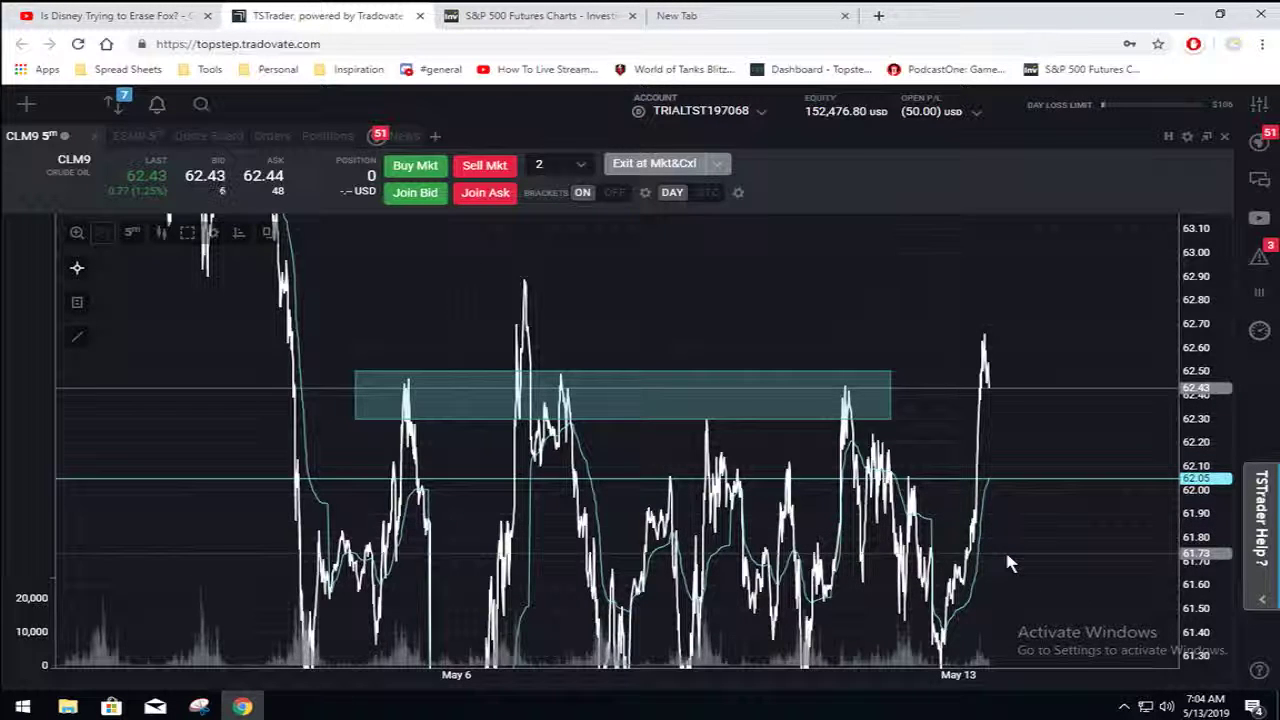
scroll(1006, 555, "up", 2)
scroll(1004, 560, "down", 2)
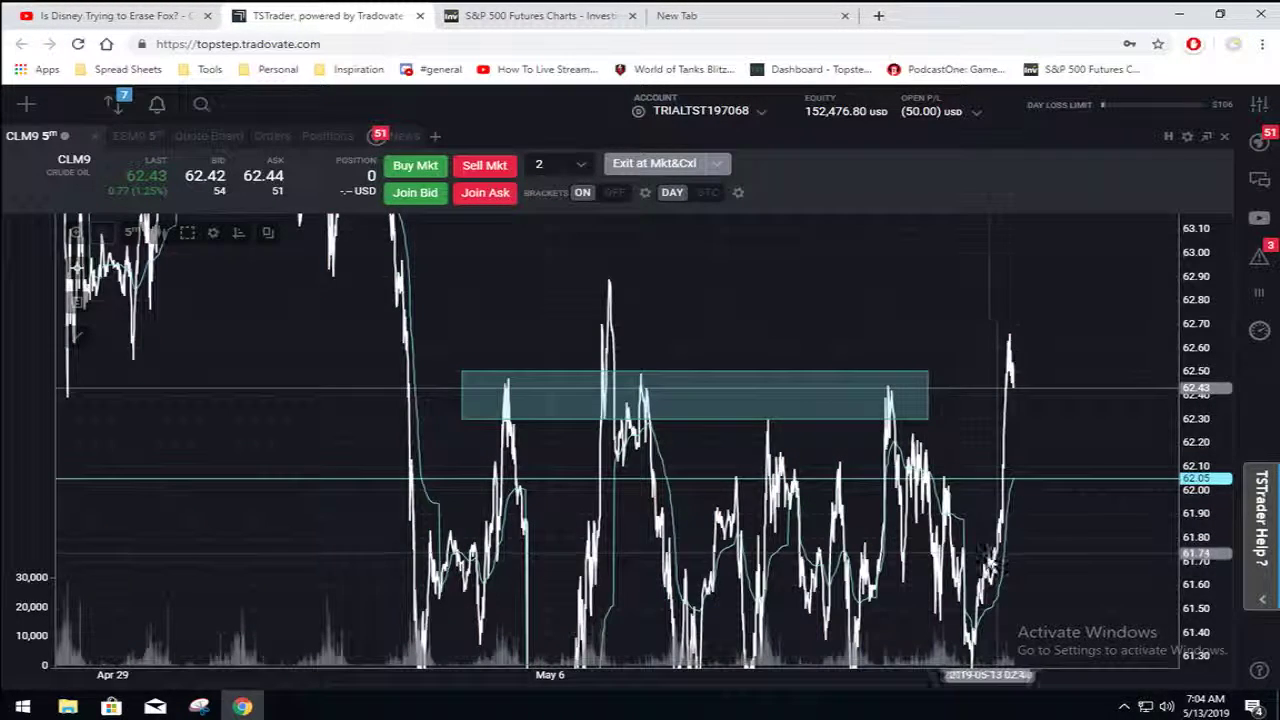
scroll(990, 562, "up", 2)
scroll(984, 562, "down", 2)
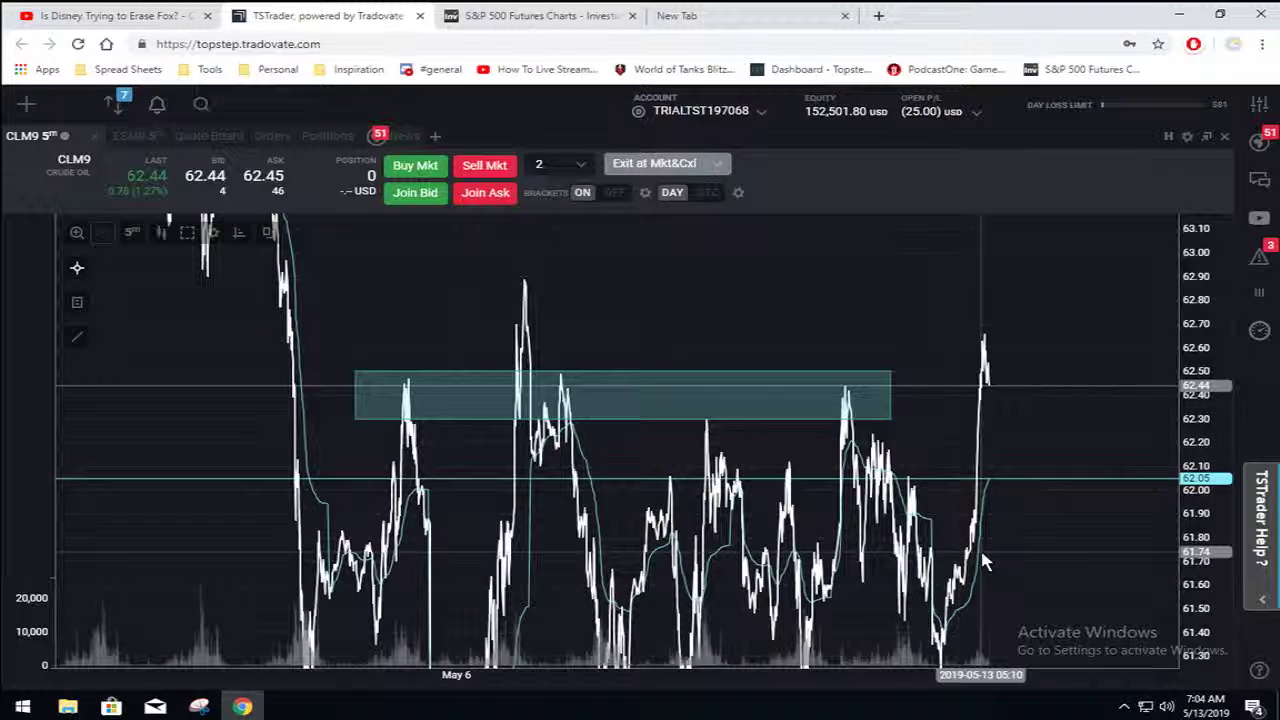
scroll(979, 547, "up", 4)
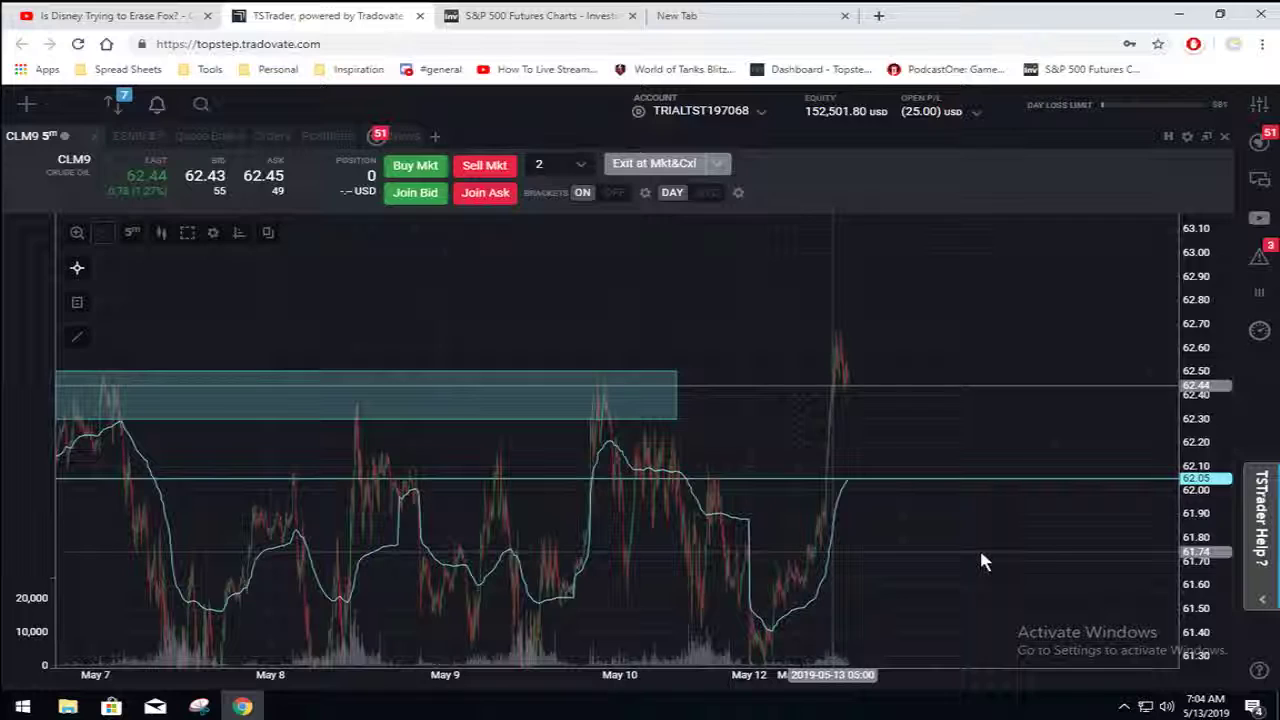
left_click(134, 136)
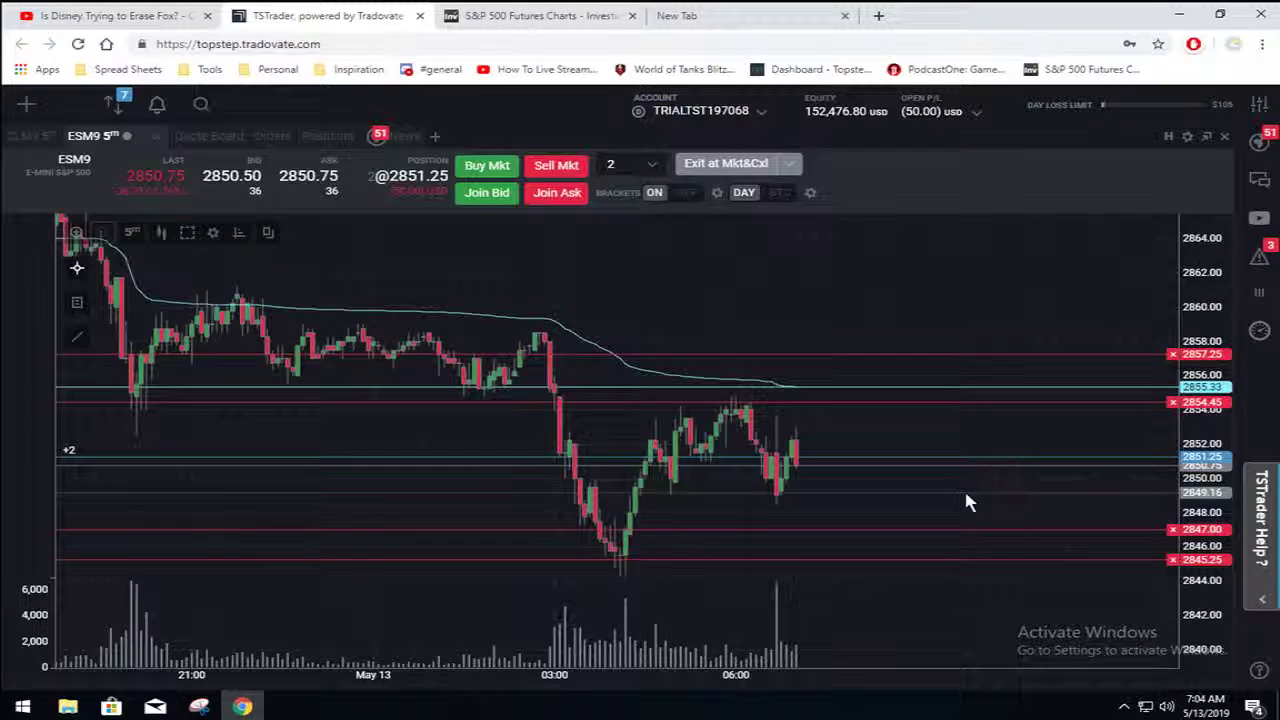
Dismiss all order alerts on the ESM9 chart and scroll back to earlier history
scroll(1190, 515, "up", 3)
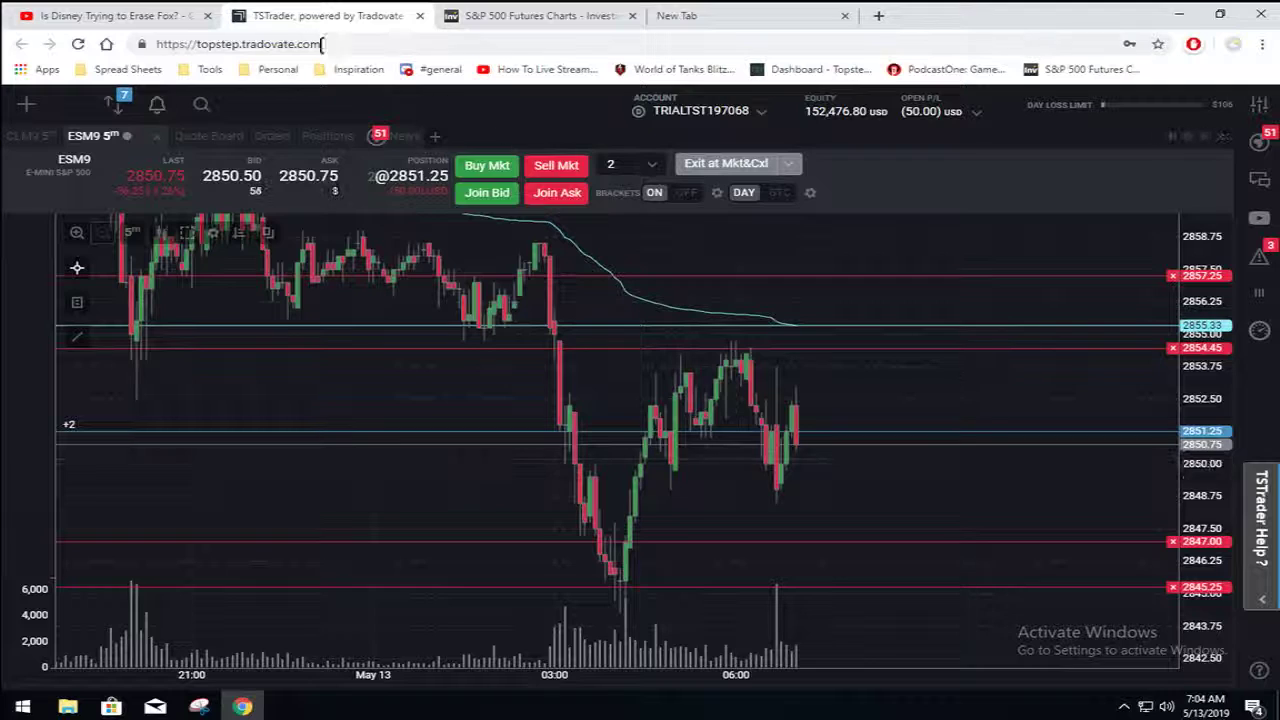
left_click(115, 104)
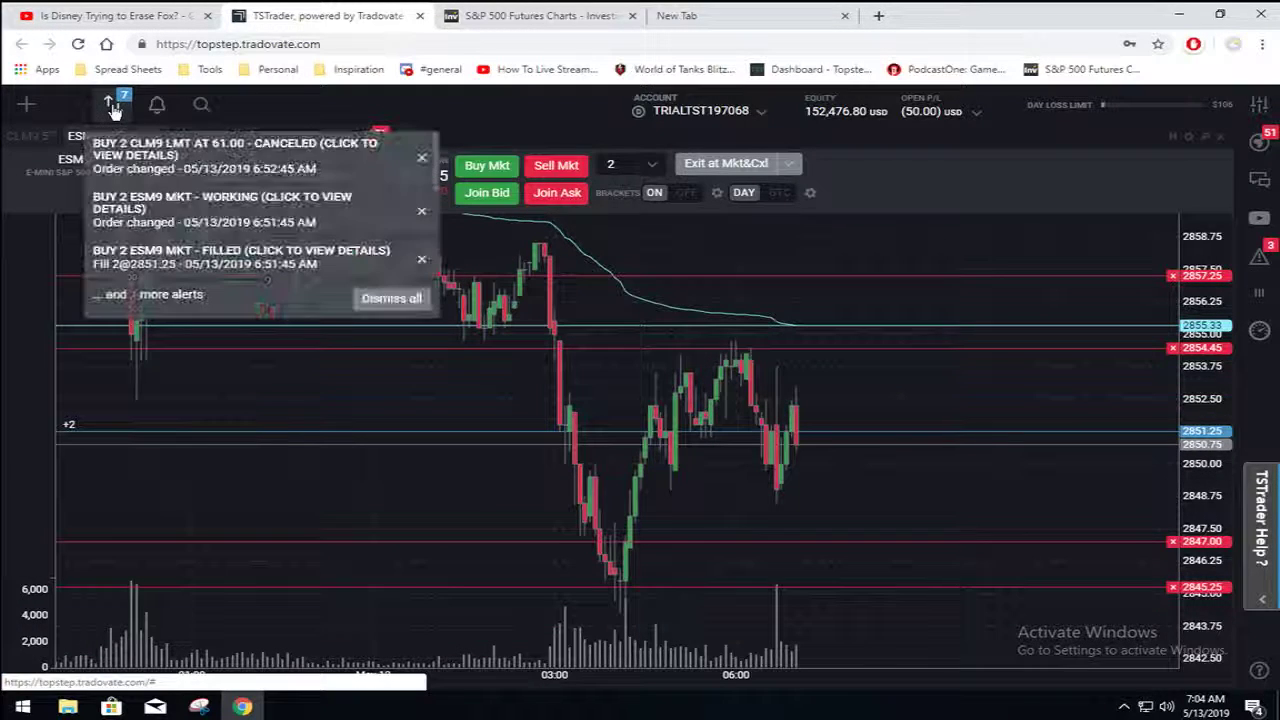
left_click(405, 300)
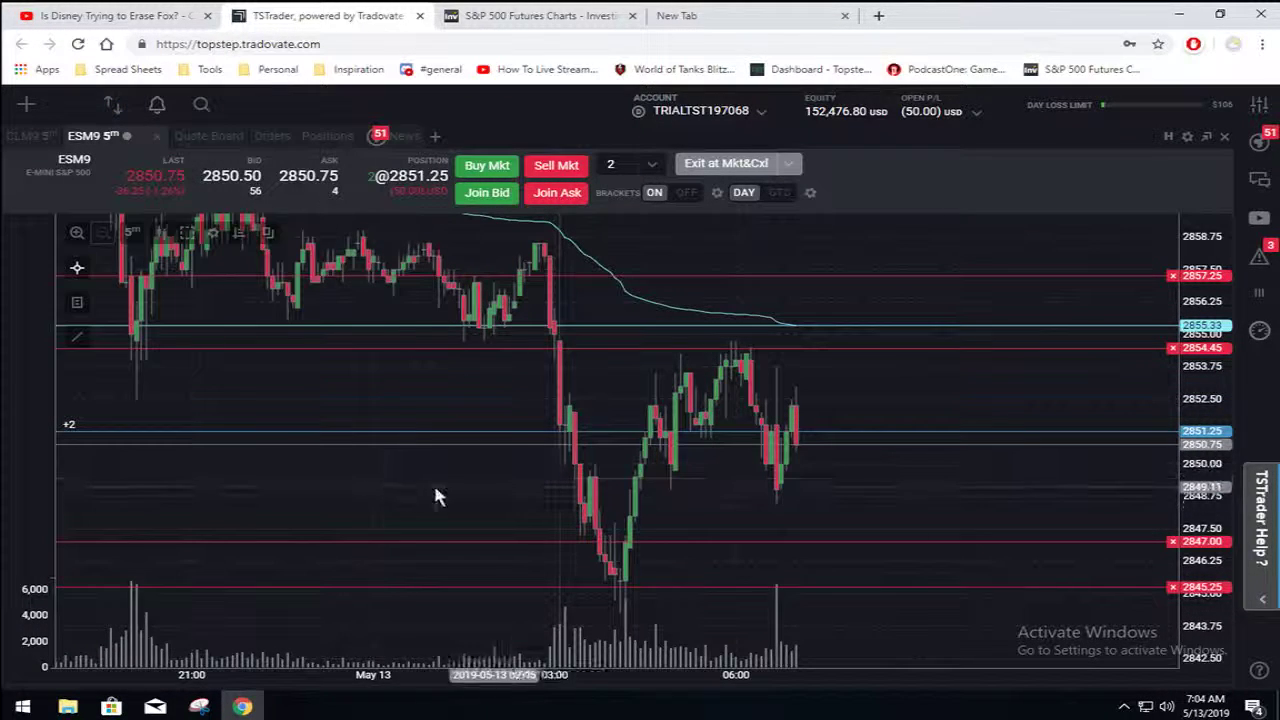
scroll(450, 490, "up", 3)
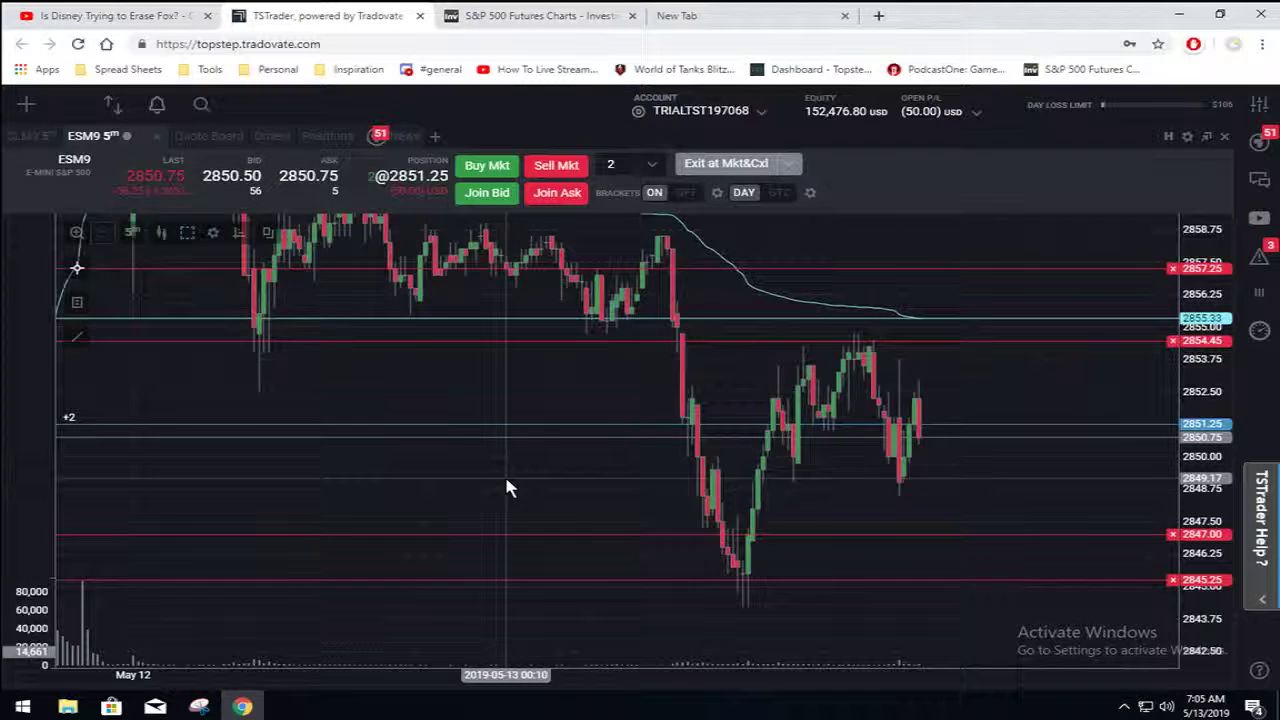
scroll(507, 488, "up", 2)
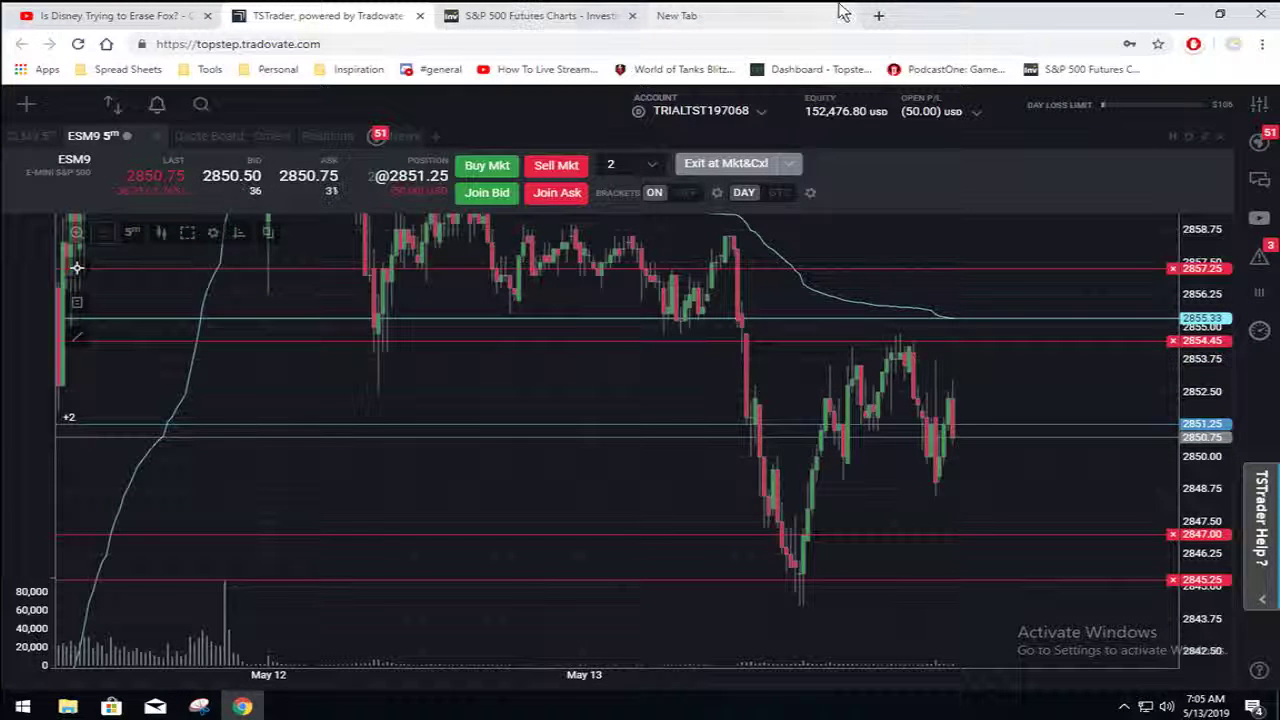
left_click(770, 12)
In the Business Plan sheet, check the May 10 1.5 D and 2 D formulas in K10 and L10
left_click(800, 412)
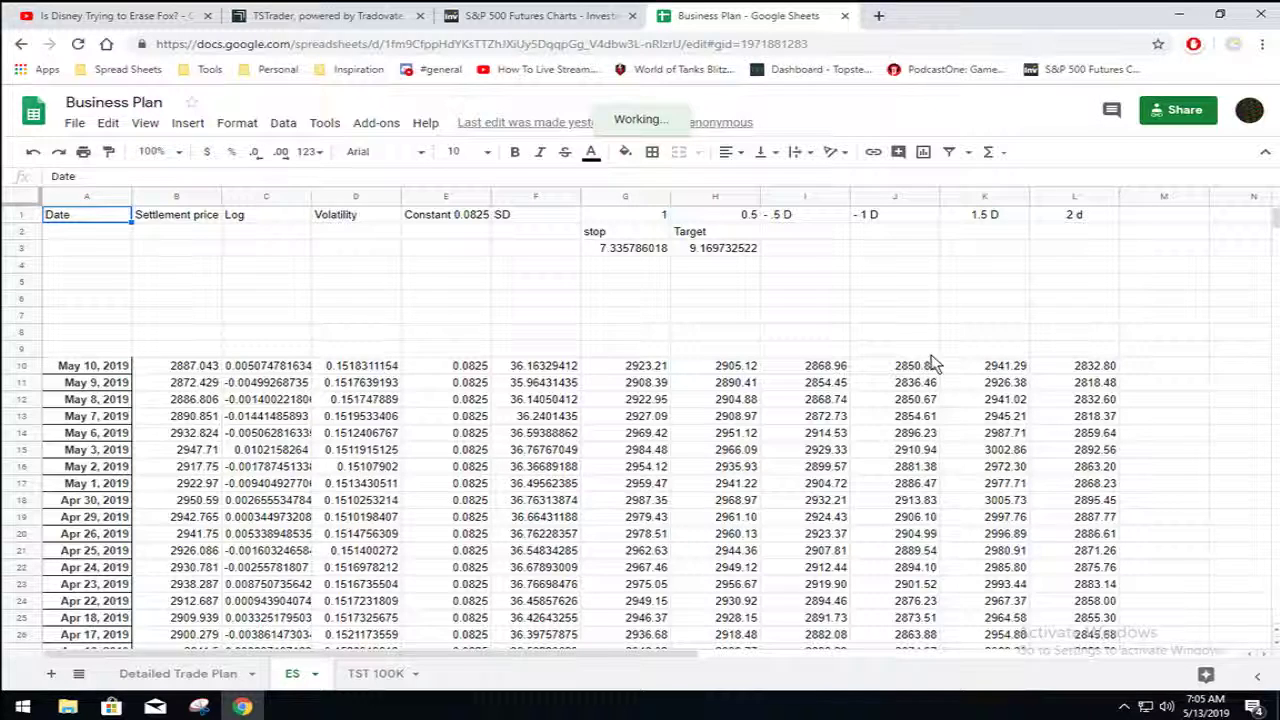
left_click(1005, 370)
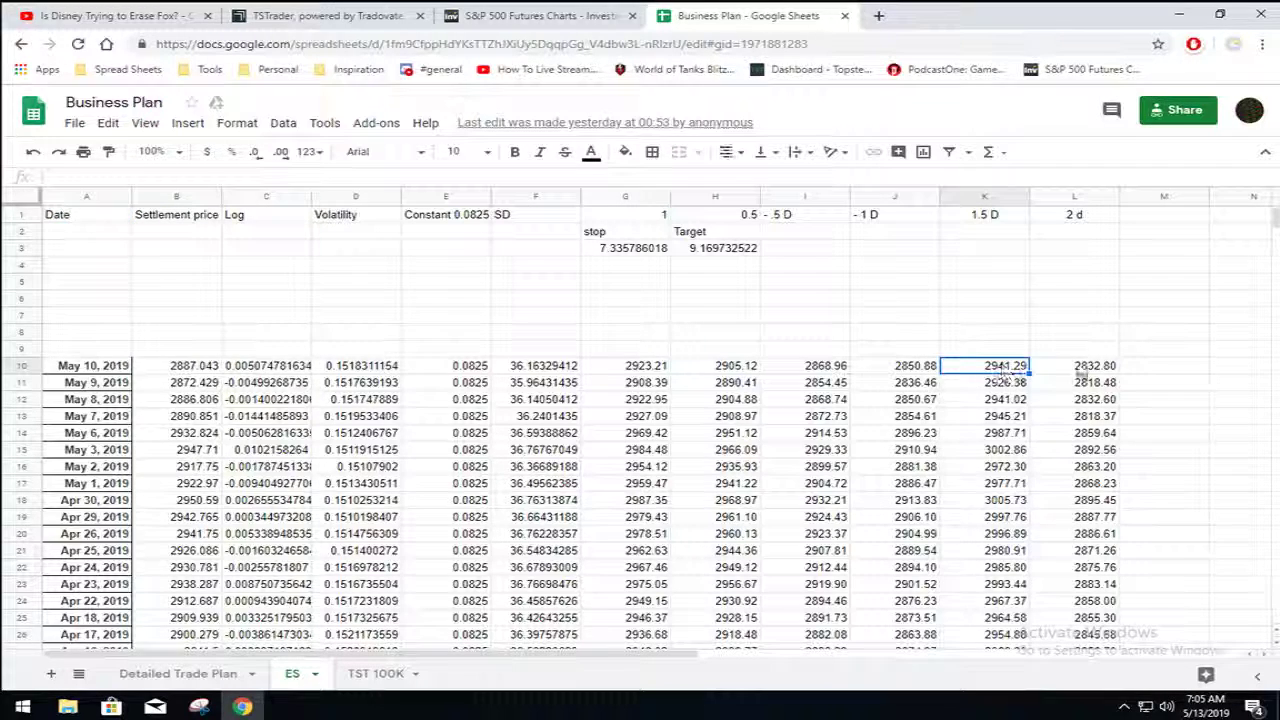
left_click(1090, 369)
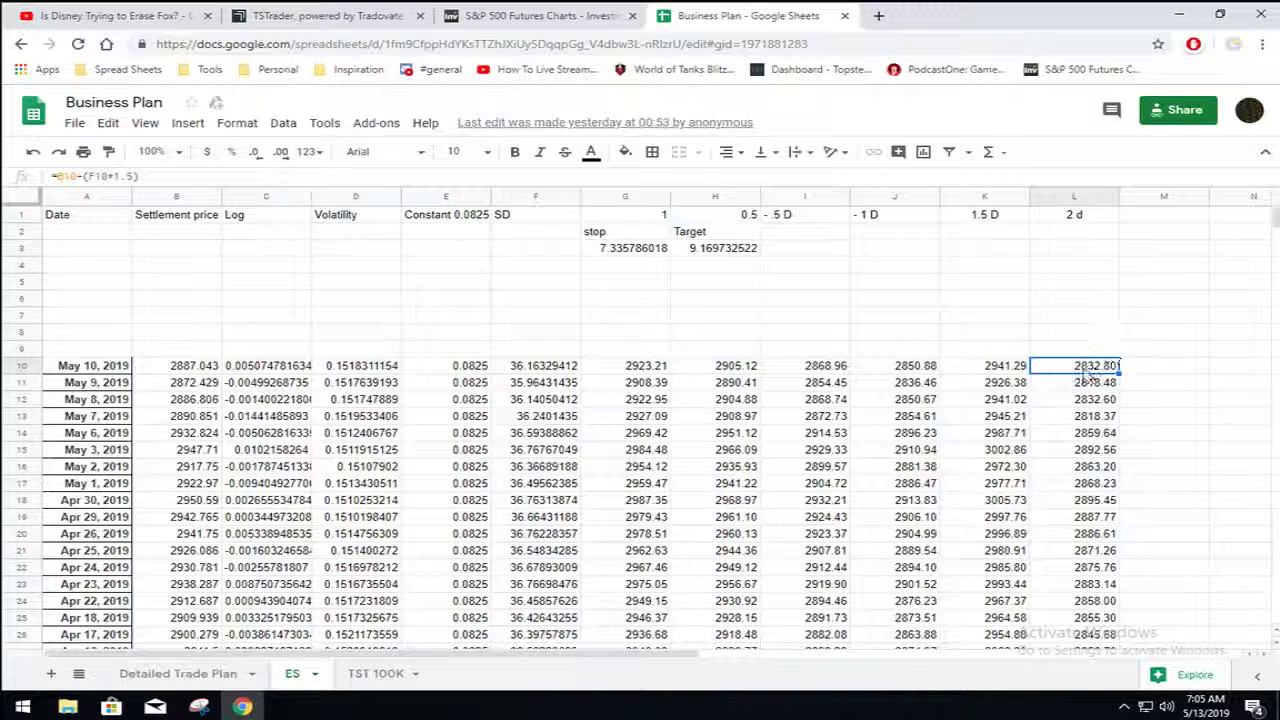
left_click(500, 15)
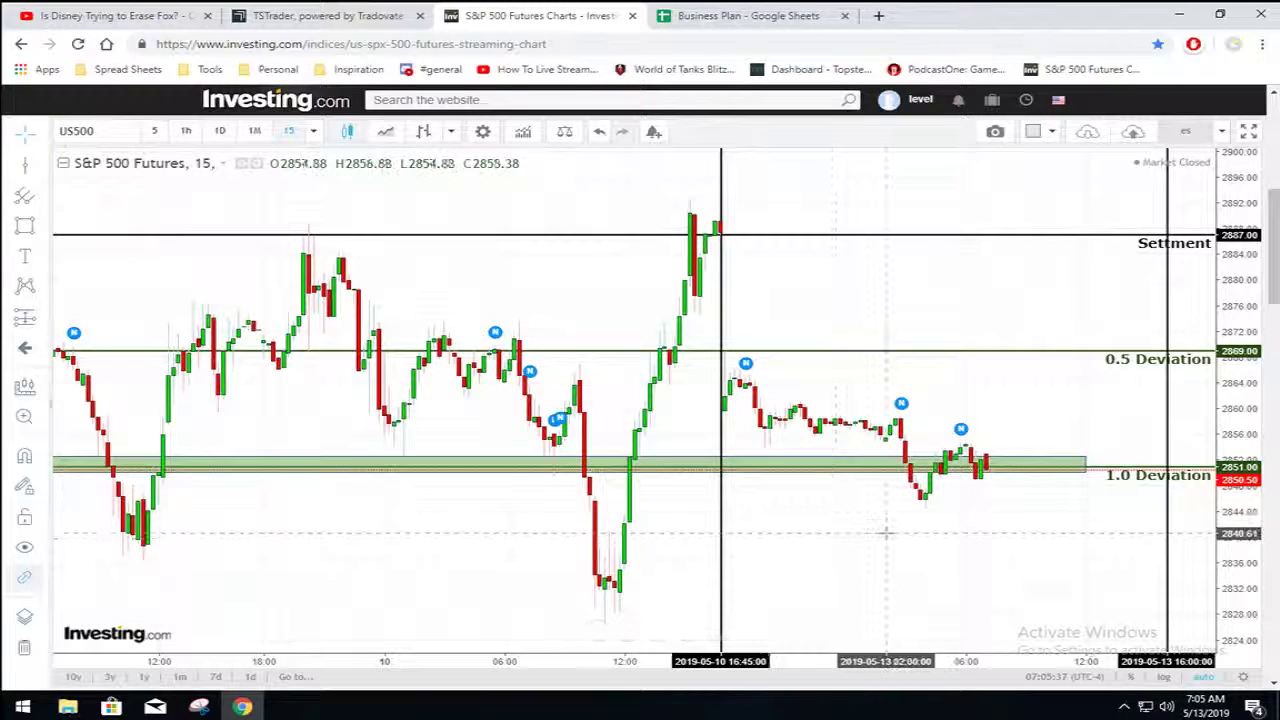
Pan the S&P 500 chart around settlement 2887, 0.5 dev 2869, 1.0 dev 2851; reveal hidden taskbar icons
left_click_drag(886, 529, 814, 519)
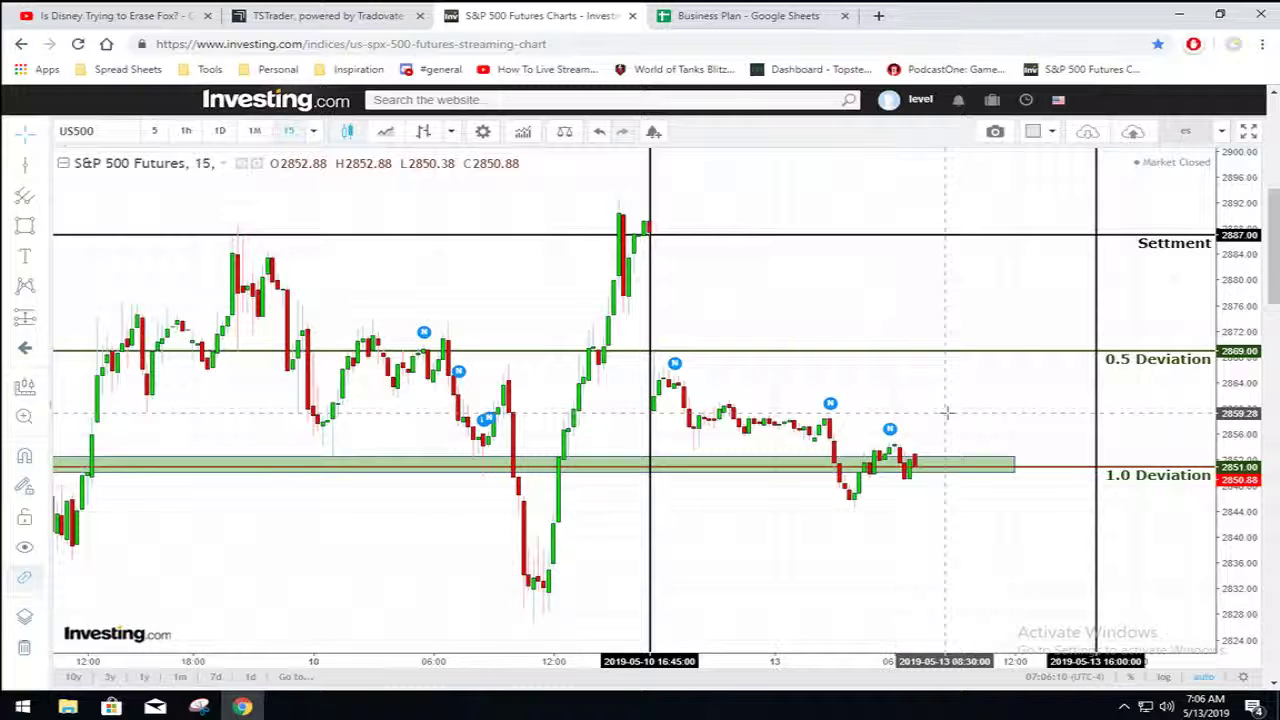
left_click_drag(946, 411, 950, 411)
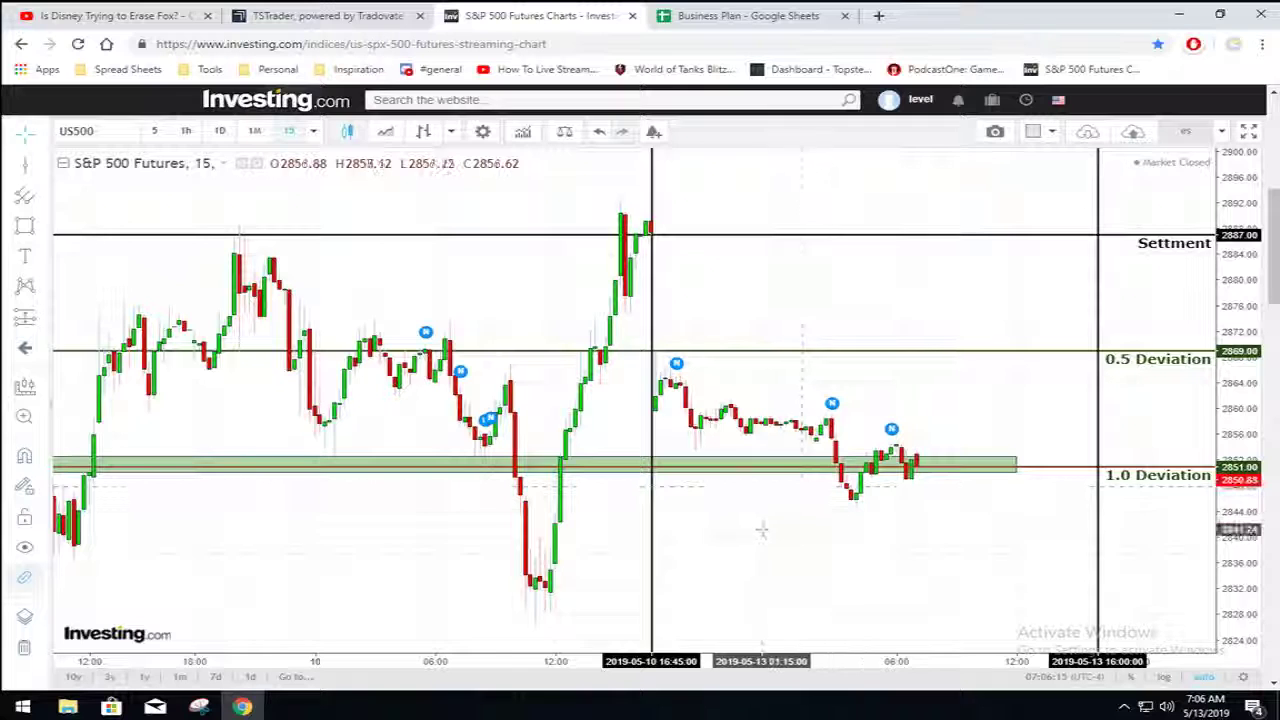
left_click(1125, 708)
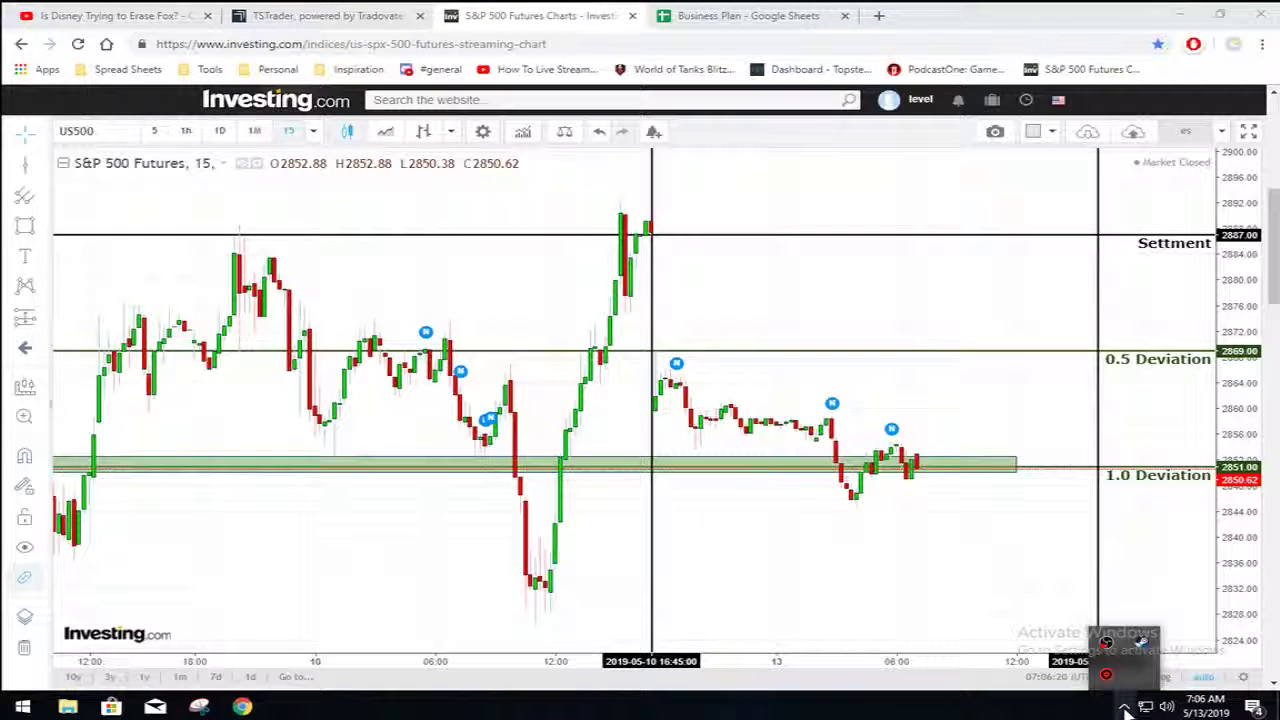